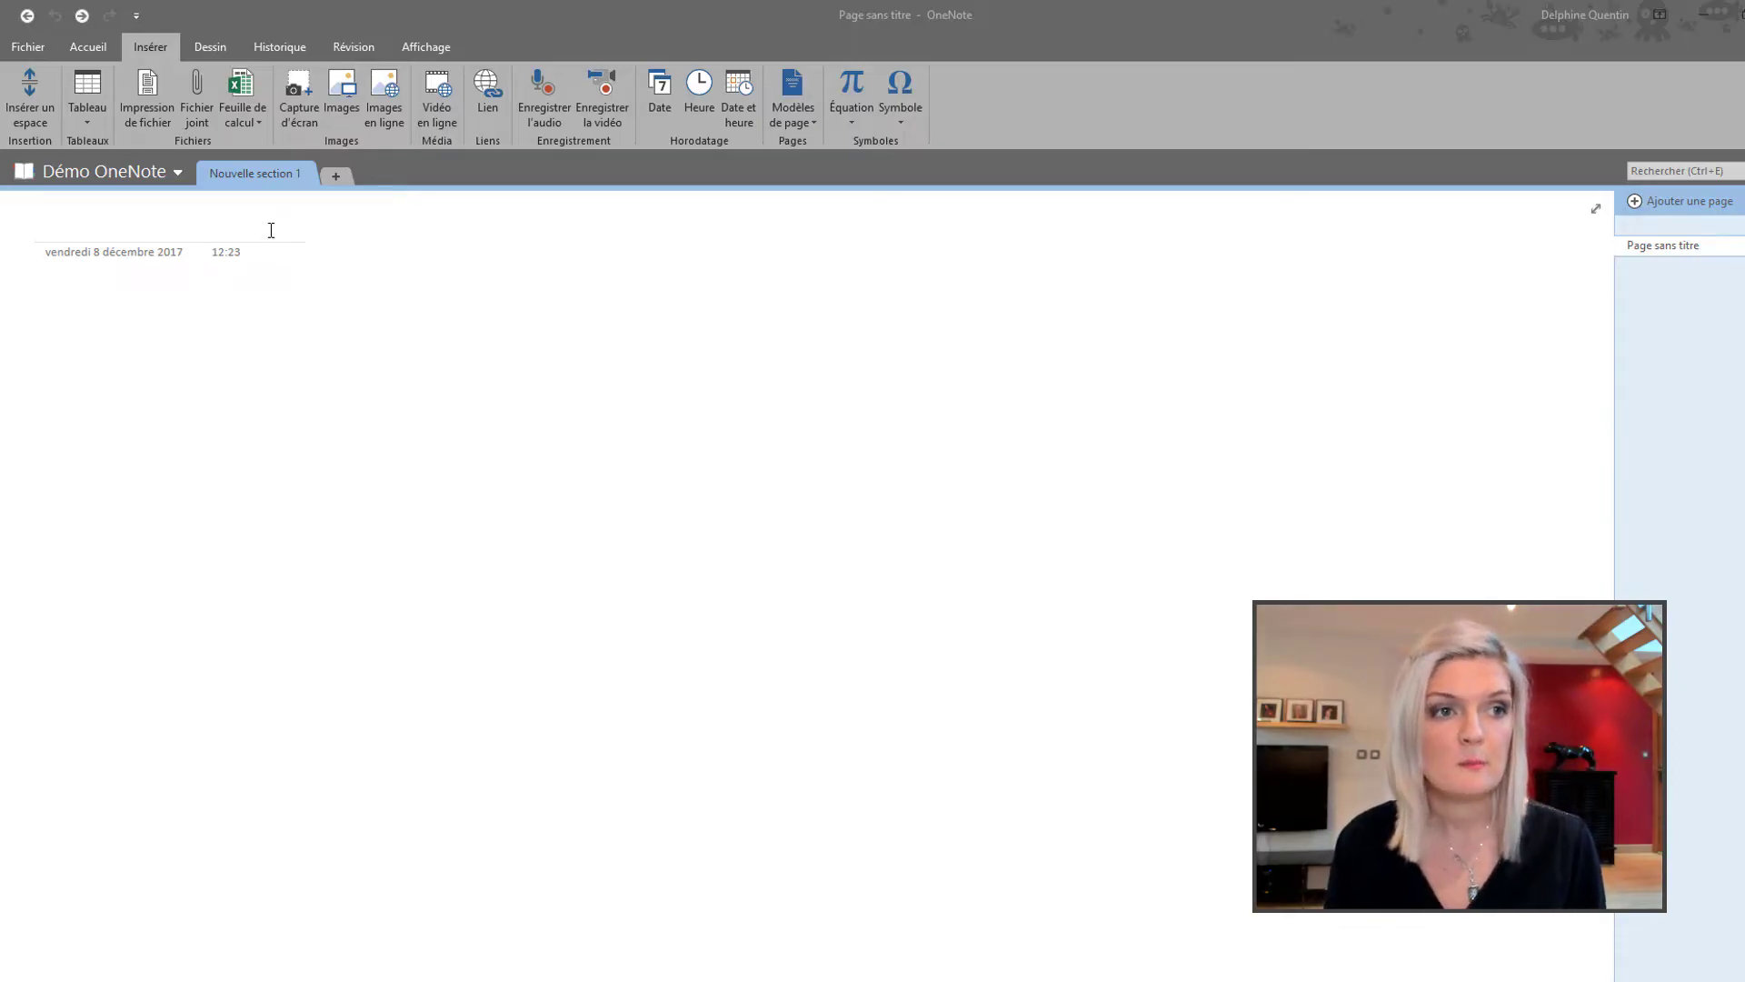
View the storage locations offered for creating a new notebook and return to the notebook page.
left_click(28, 48)
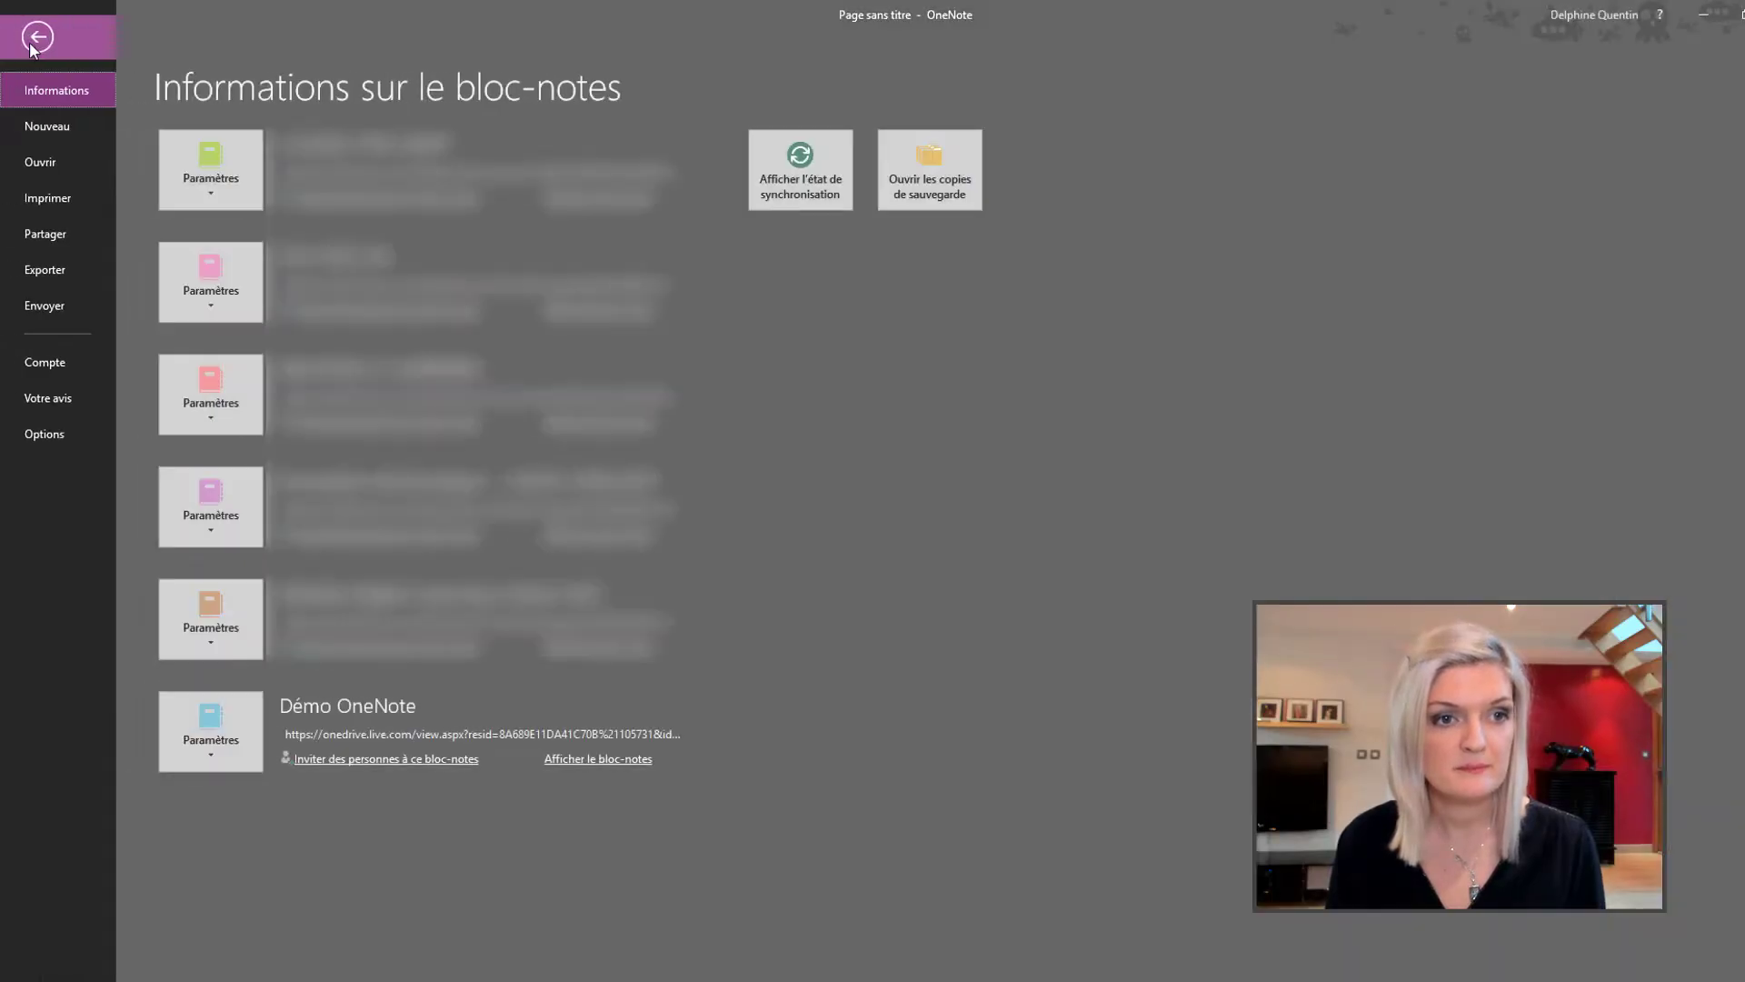
left_click(64, 133)
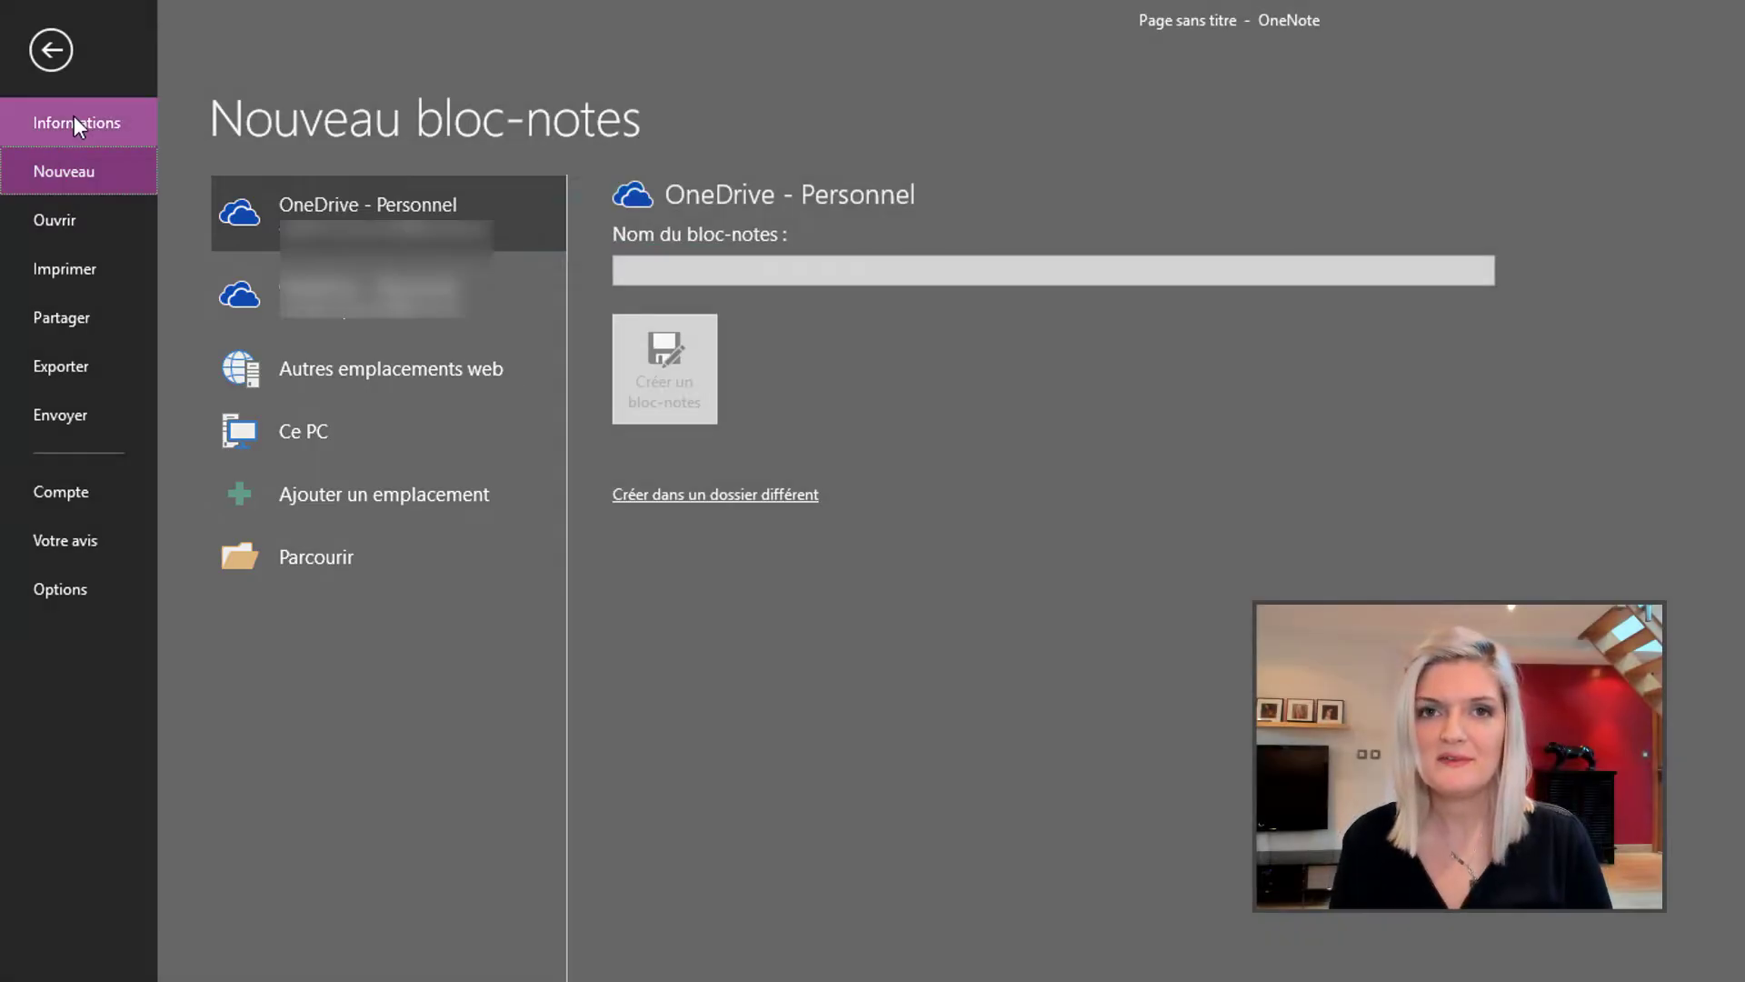
left_click(43, 55)
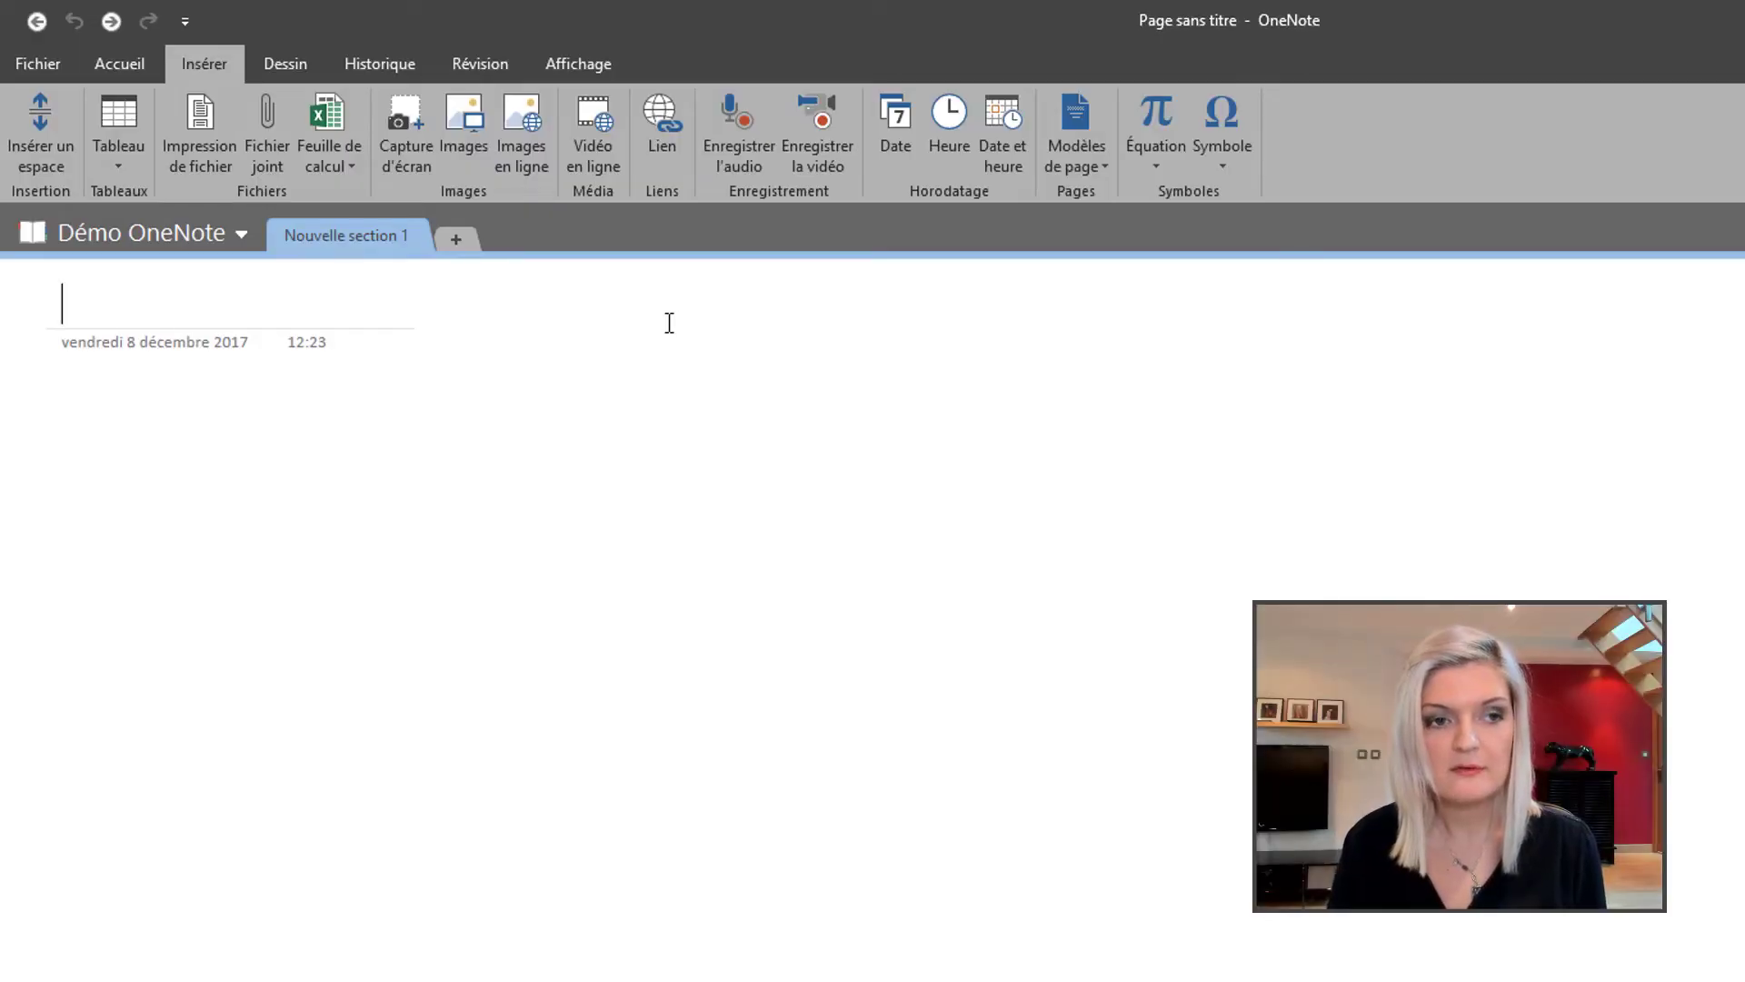
Rename the section "Nouvelle section 1" to "Réunion de service".
double_click(329, 233)
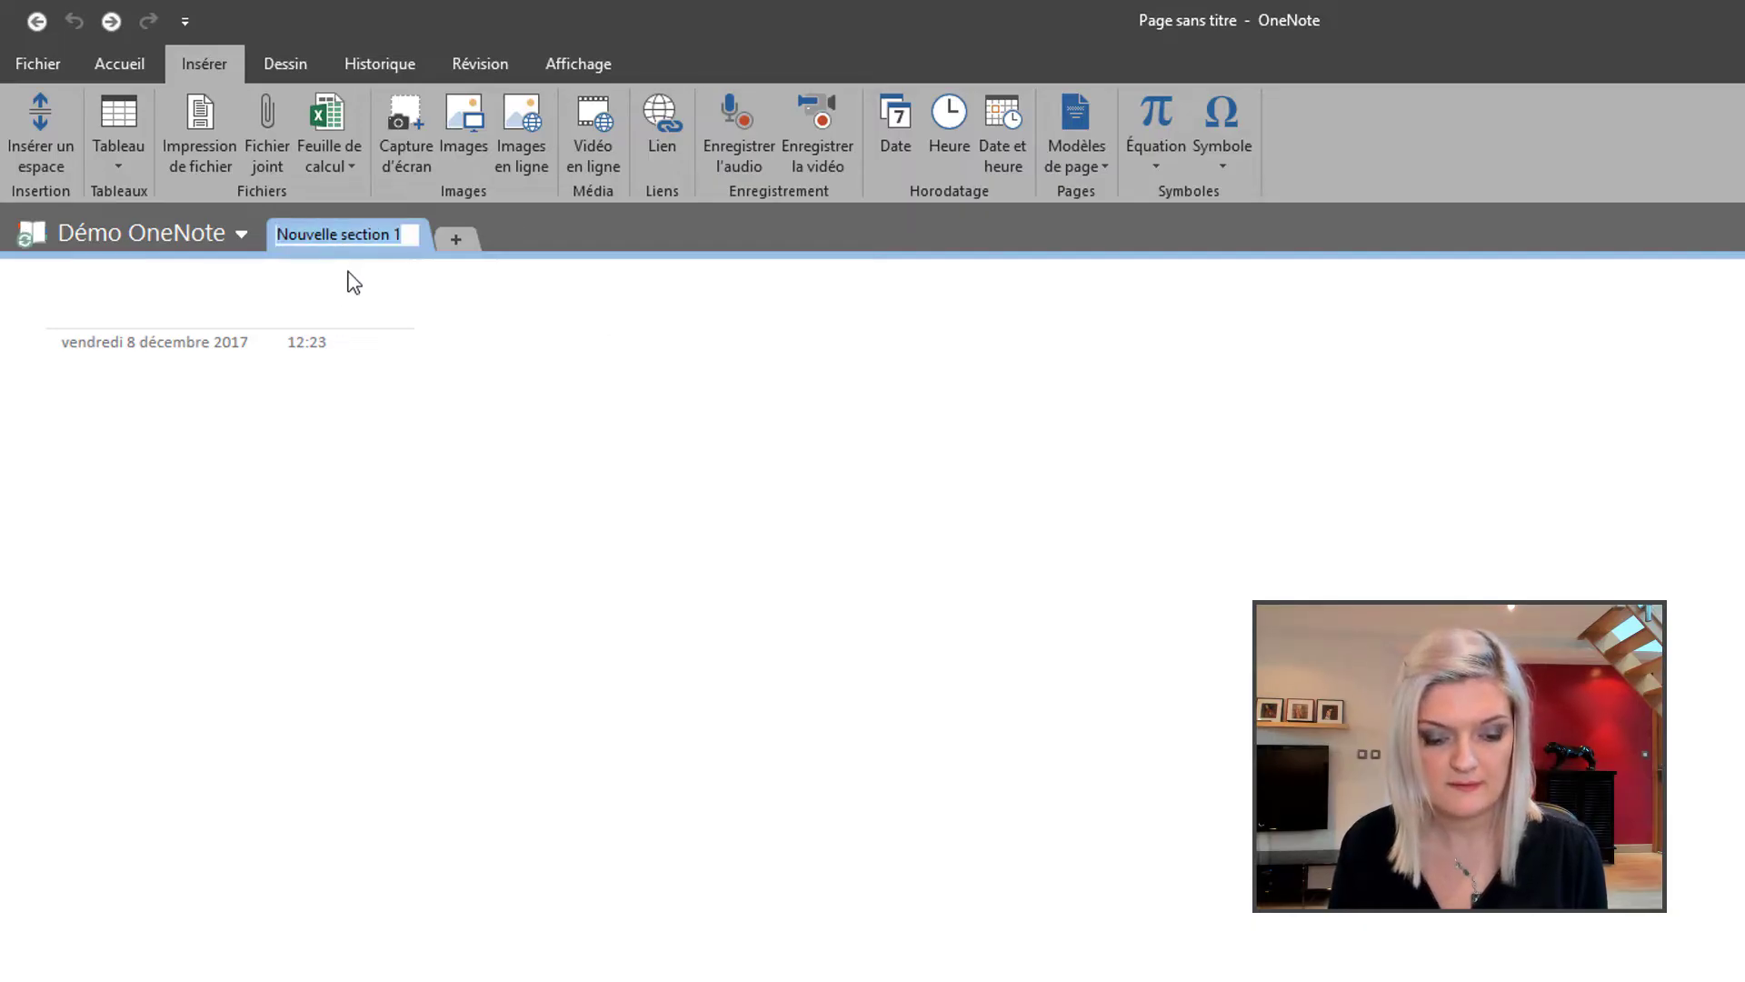
type("r\"union")
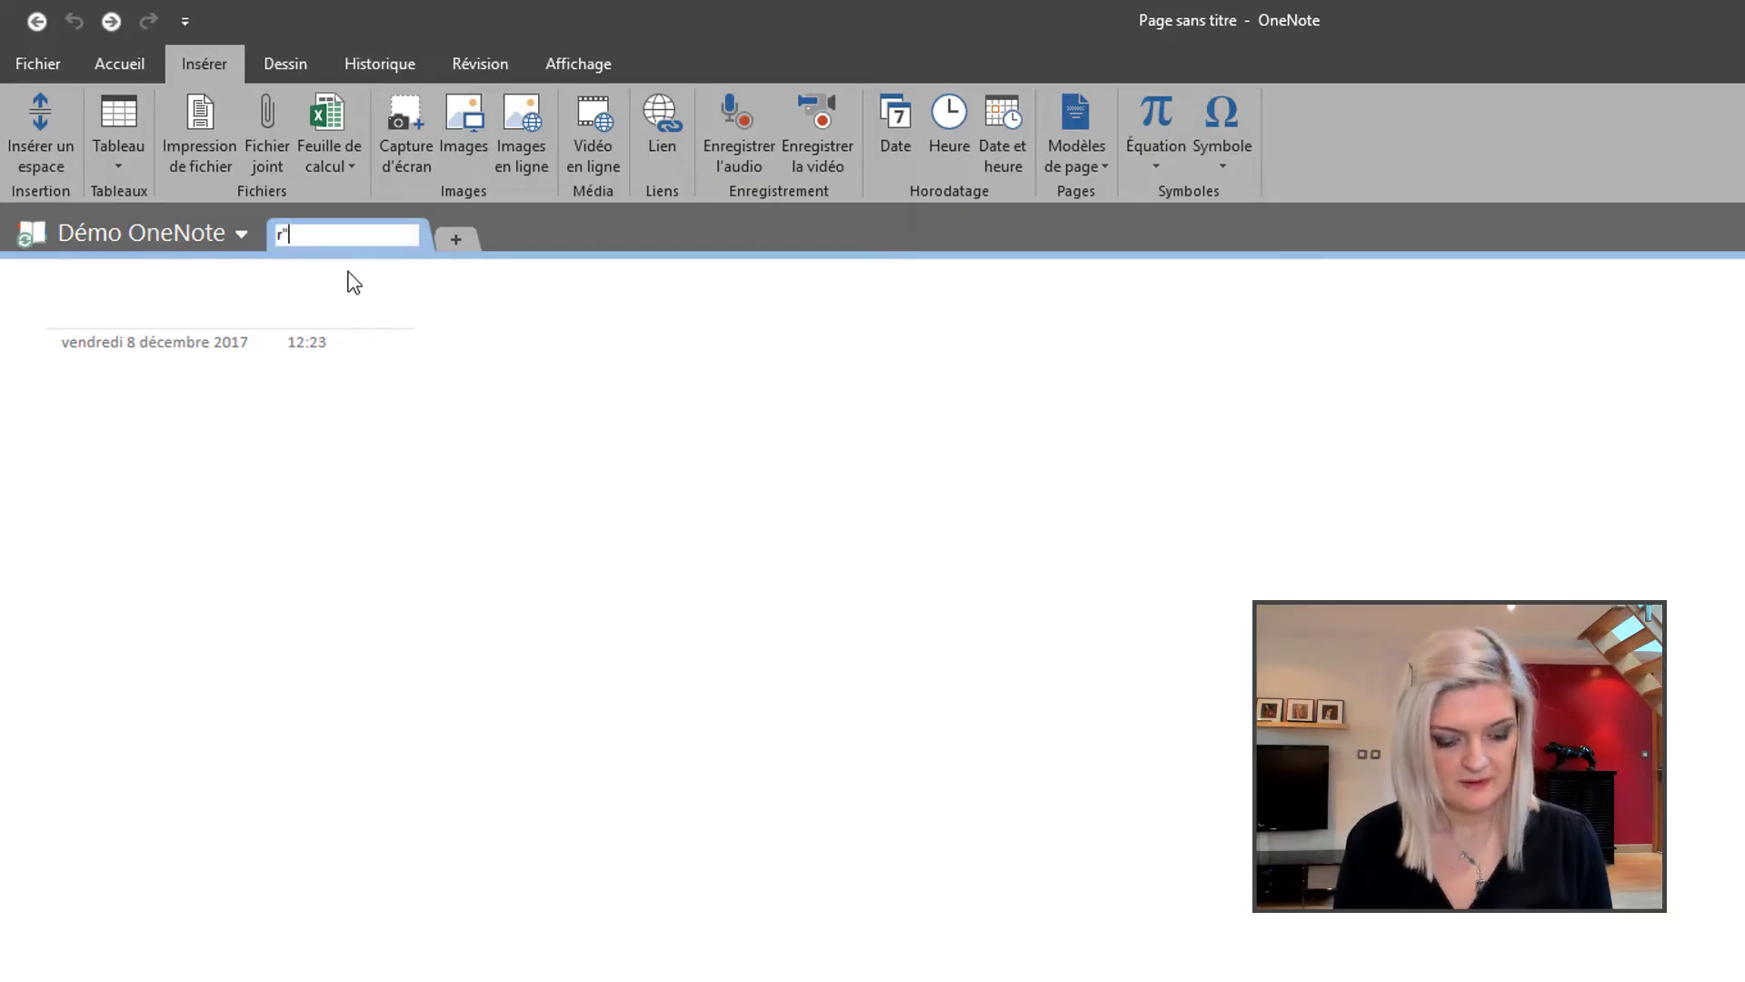
key("BackSpace")
key("BackSpace")
key("BackSpace")
key("BackSpace")
key("BackSpace")
key("BackSpace")
key("BackSpace")
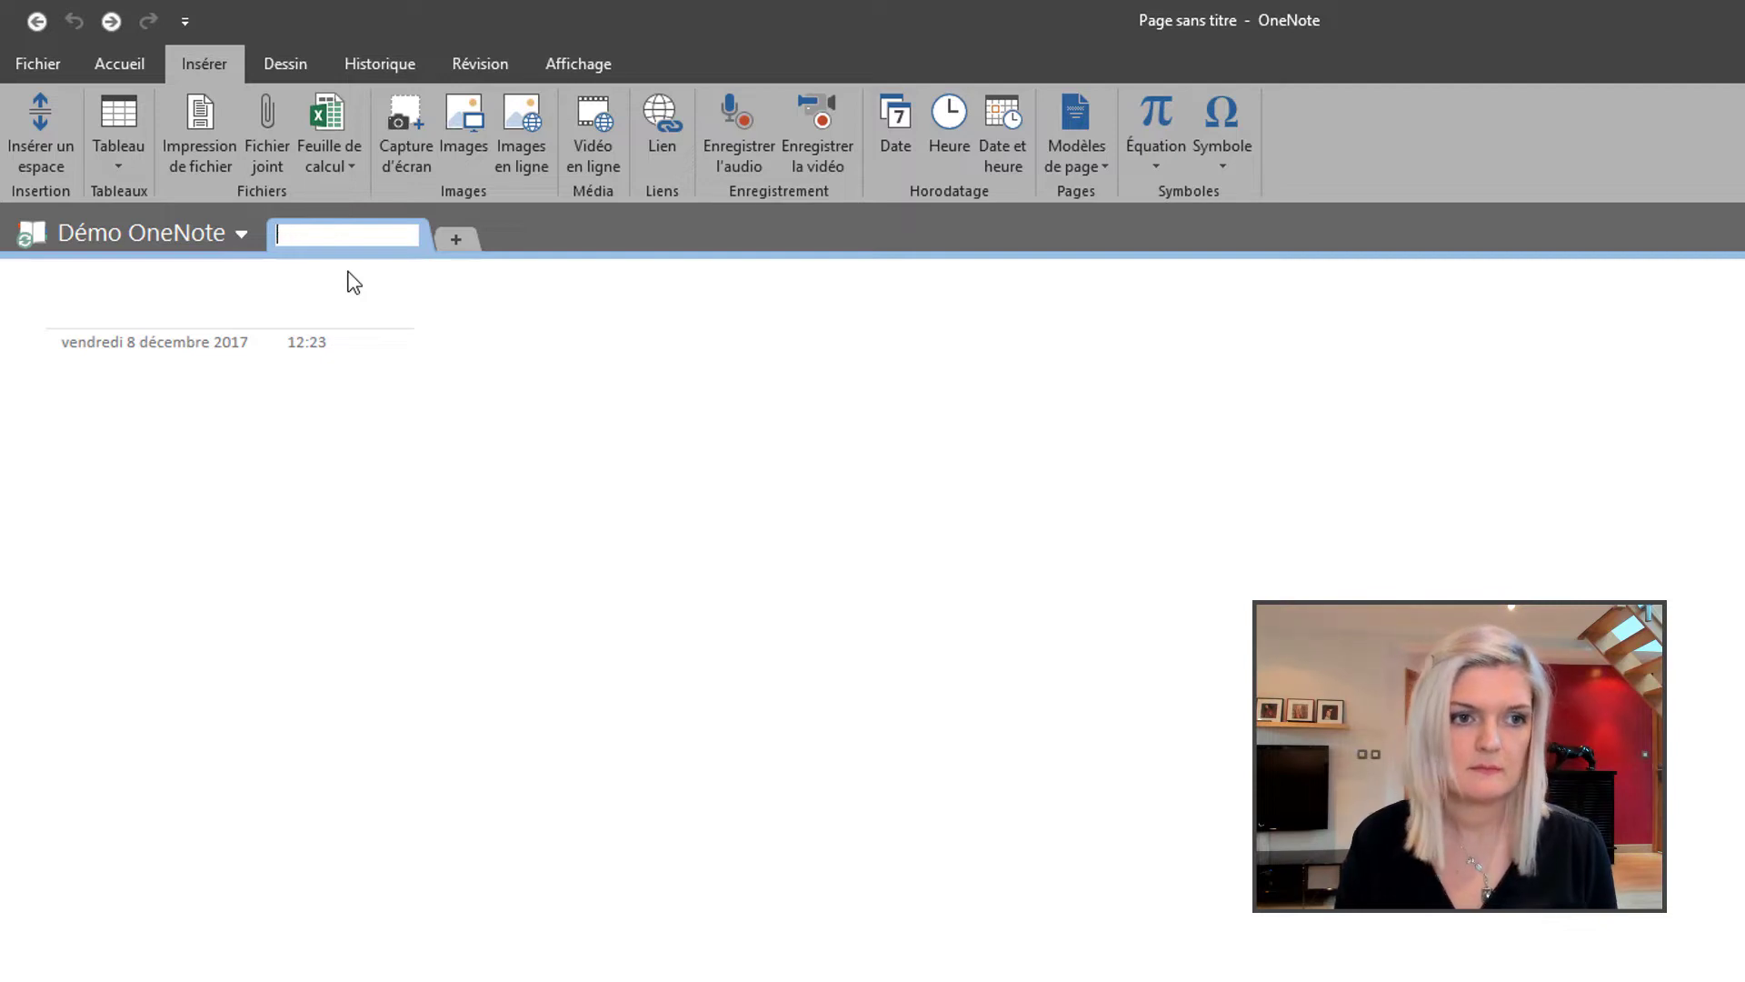
type("Réunion de")
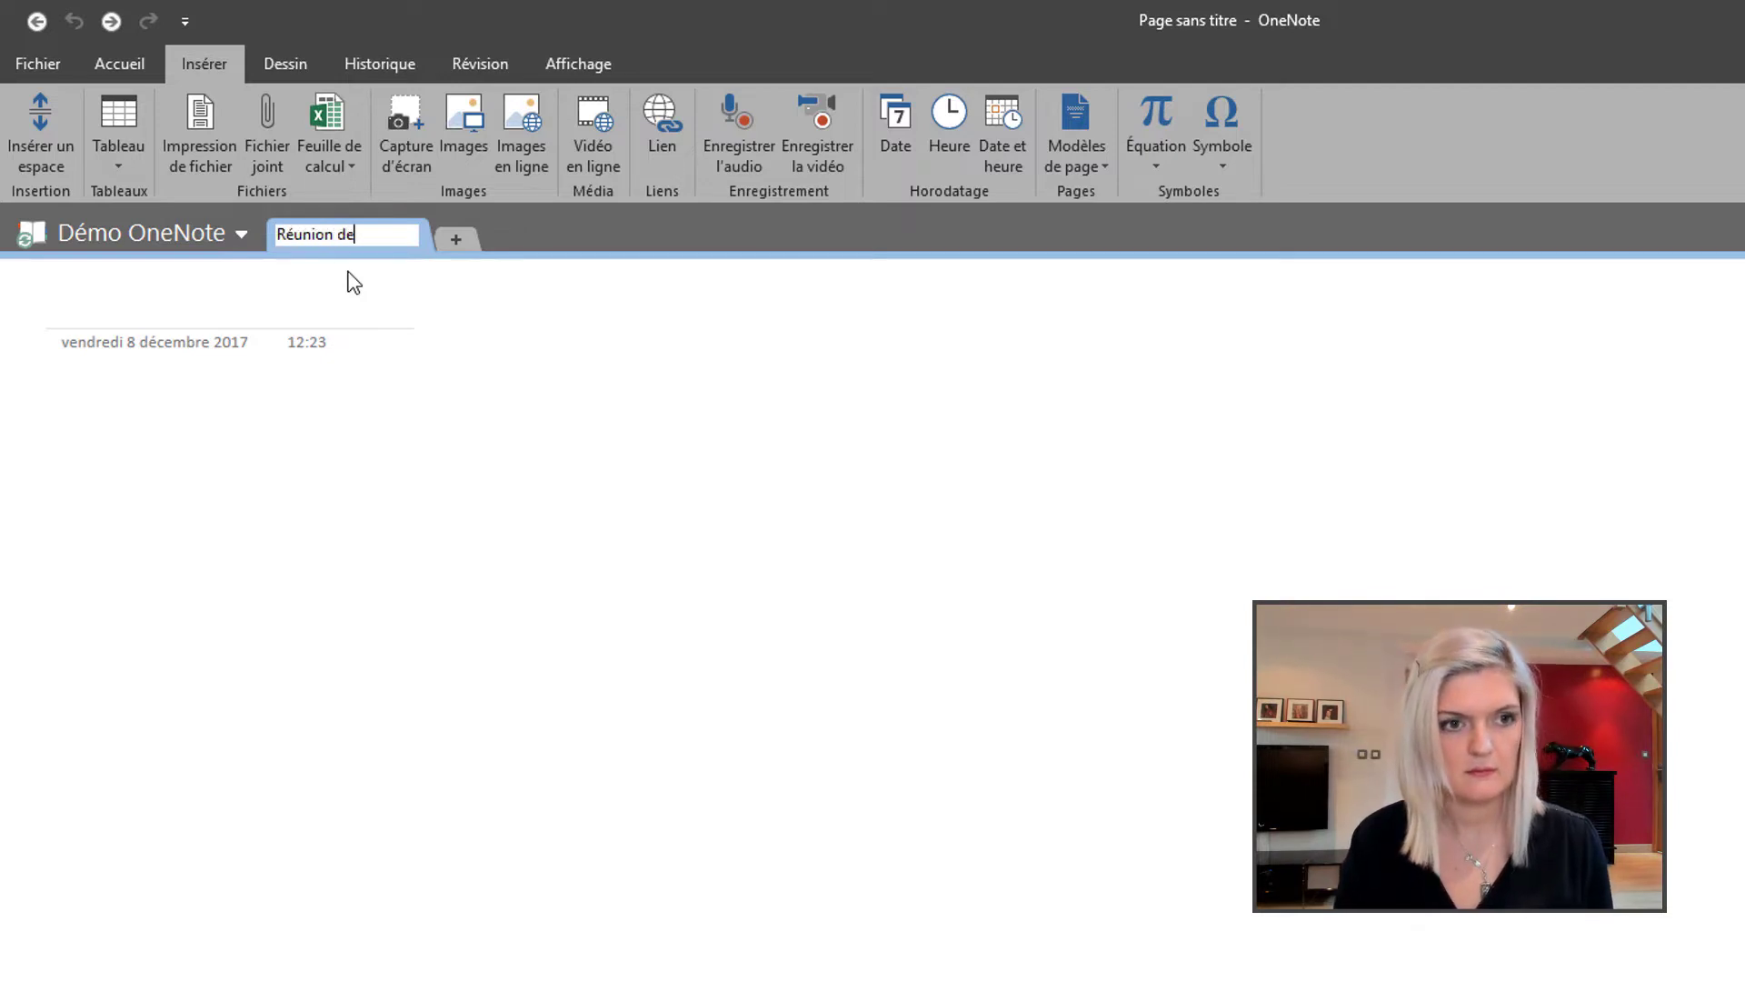
type(" service")
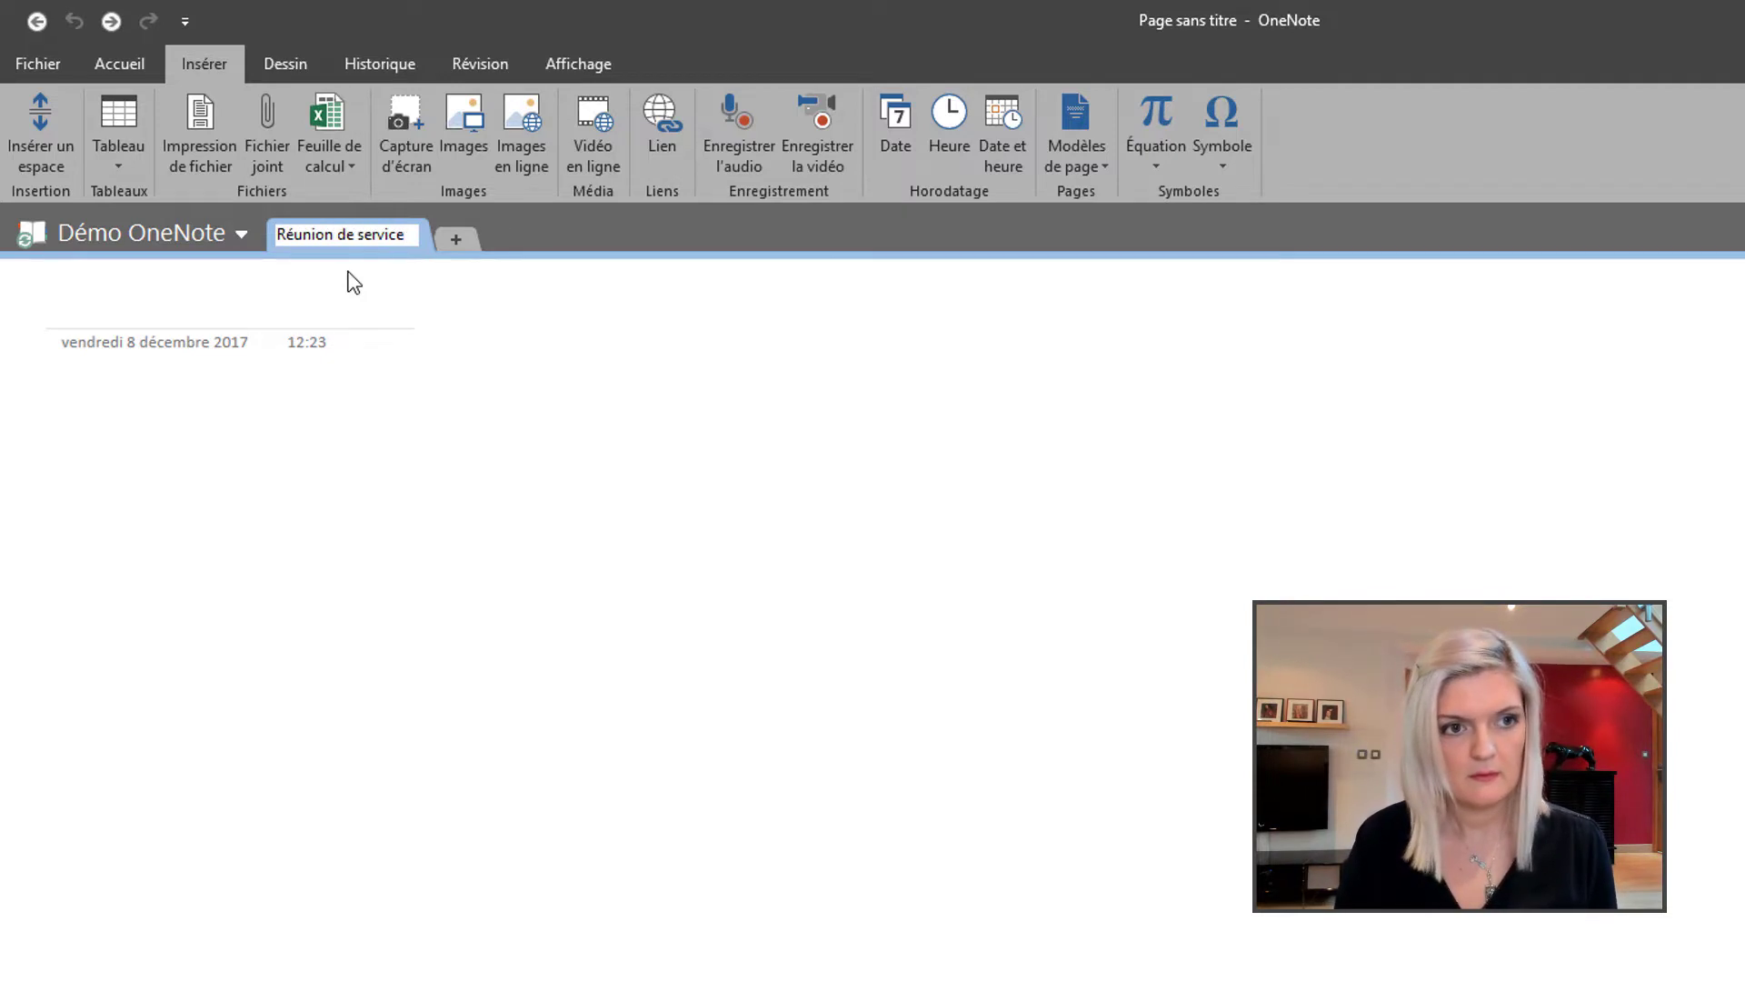
key("Return")
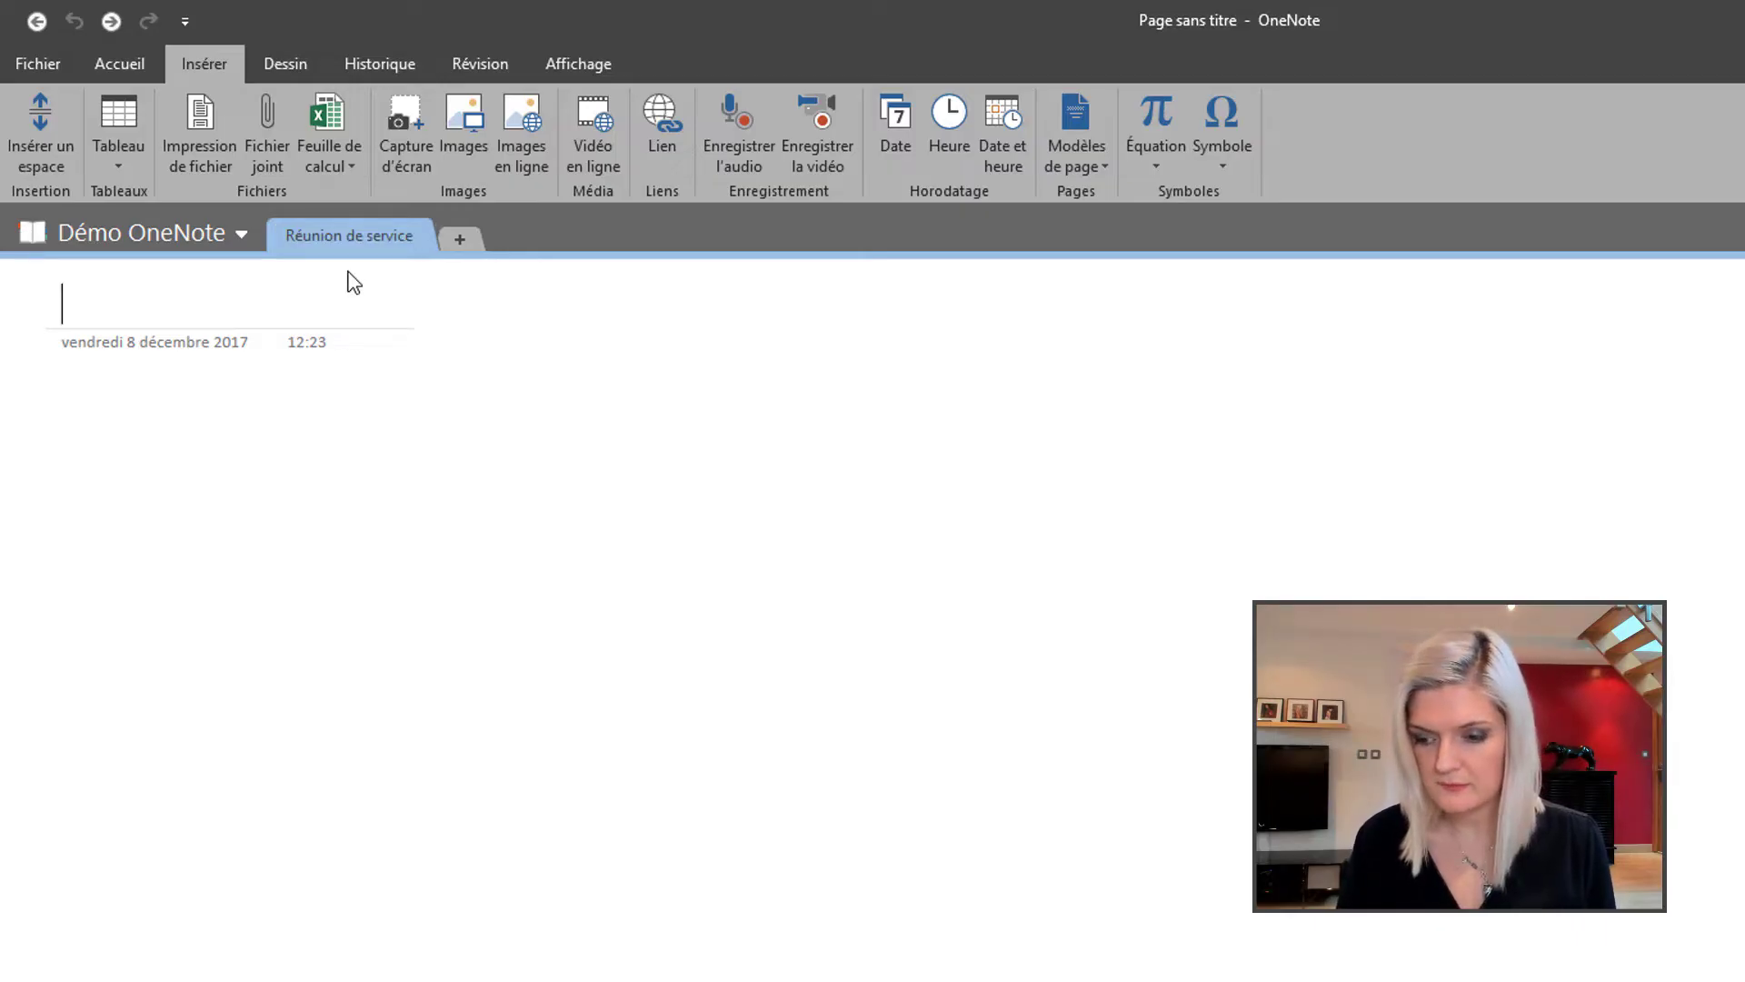
Title the untitled page of the "Réunion de service" section "08/12/17".
type("08/12/")
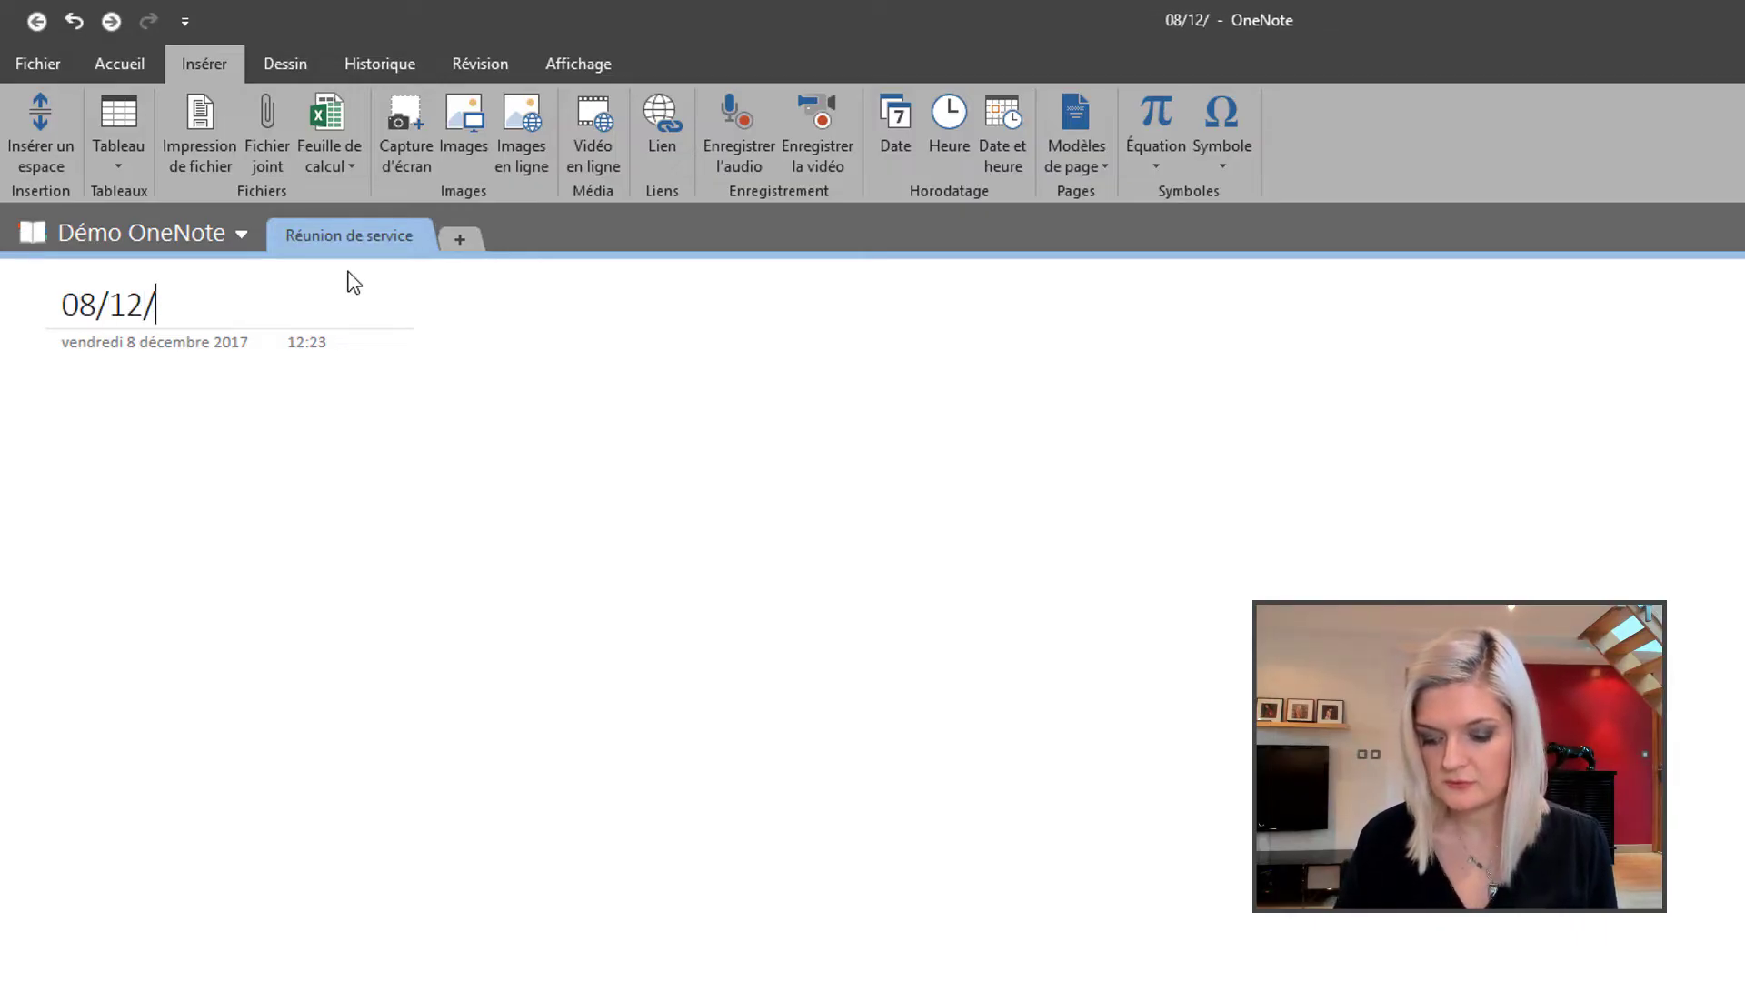
type("17")
key("Return")
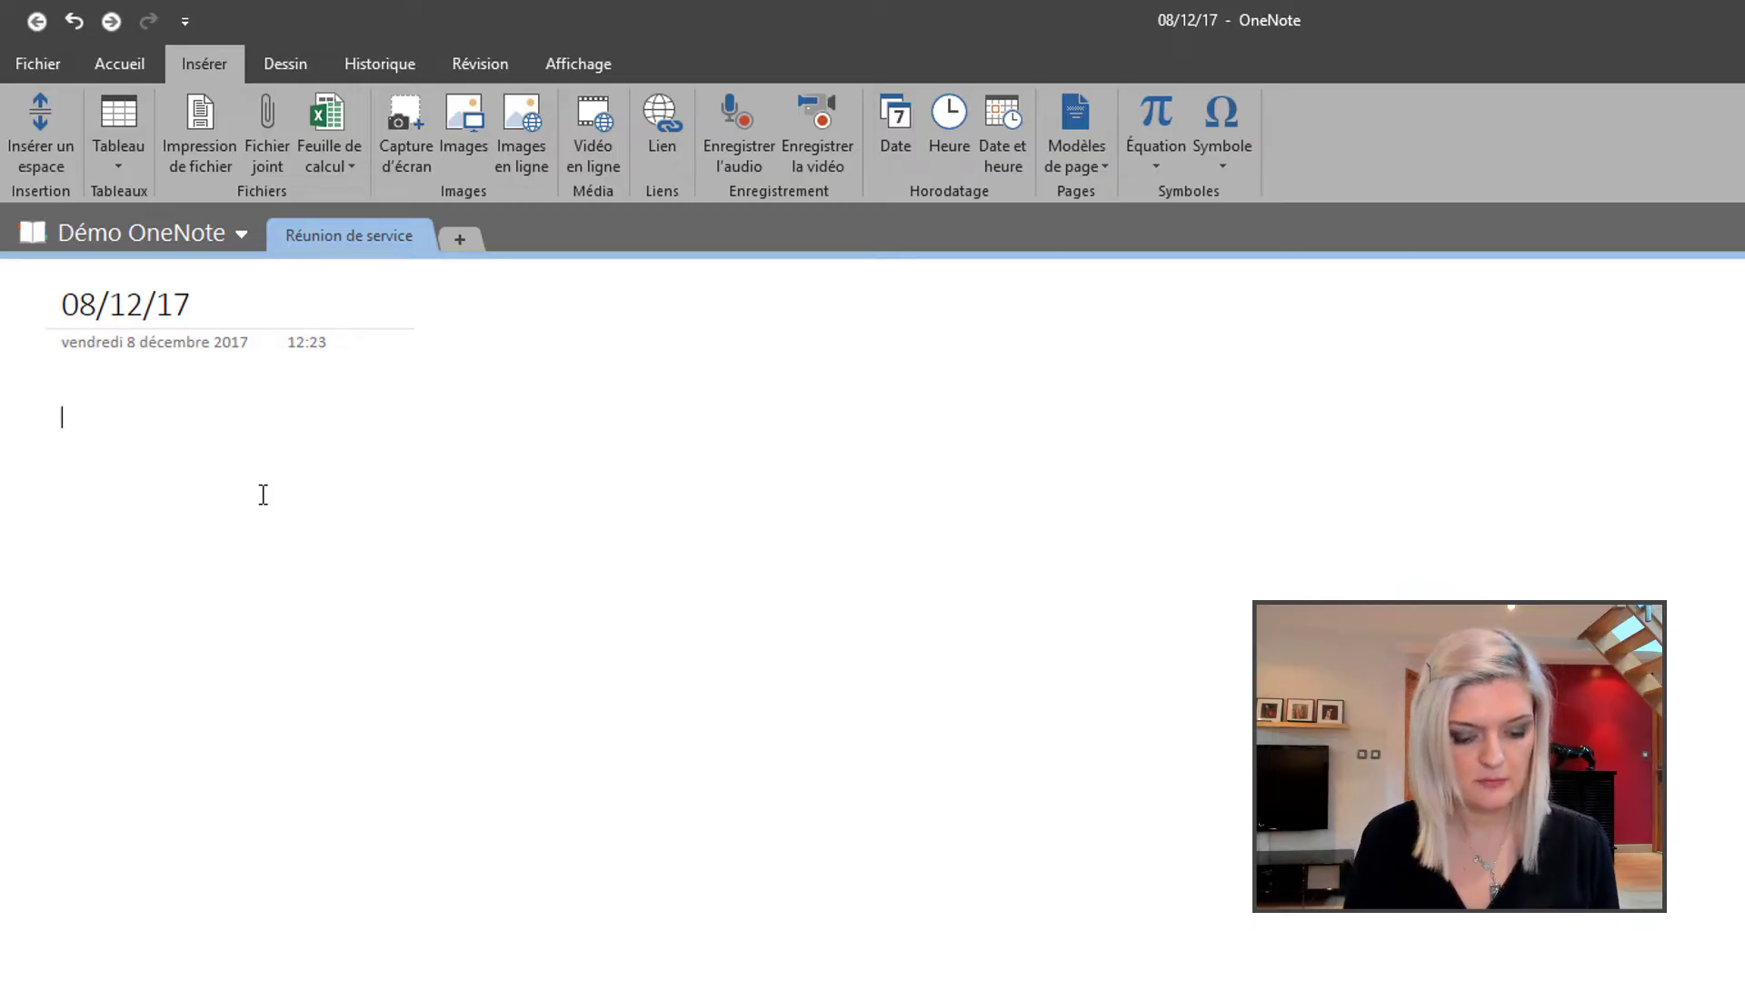
Add a note reading "Commencer la saisie..." below the page title and deselect its text container.
type("Commencer ")
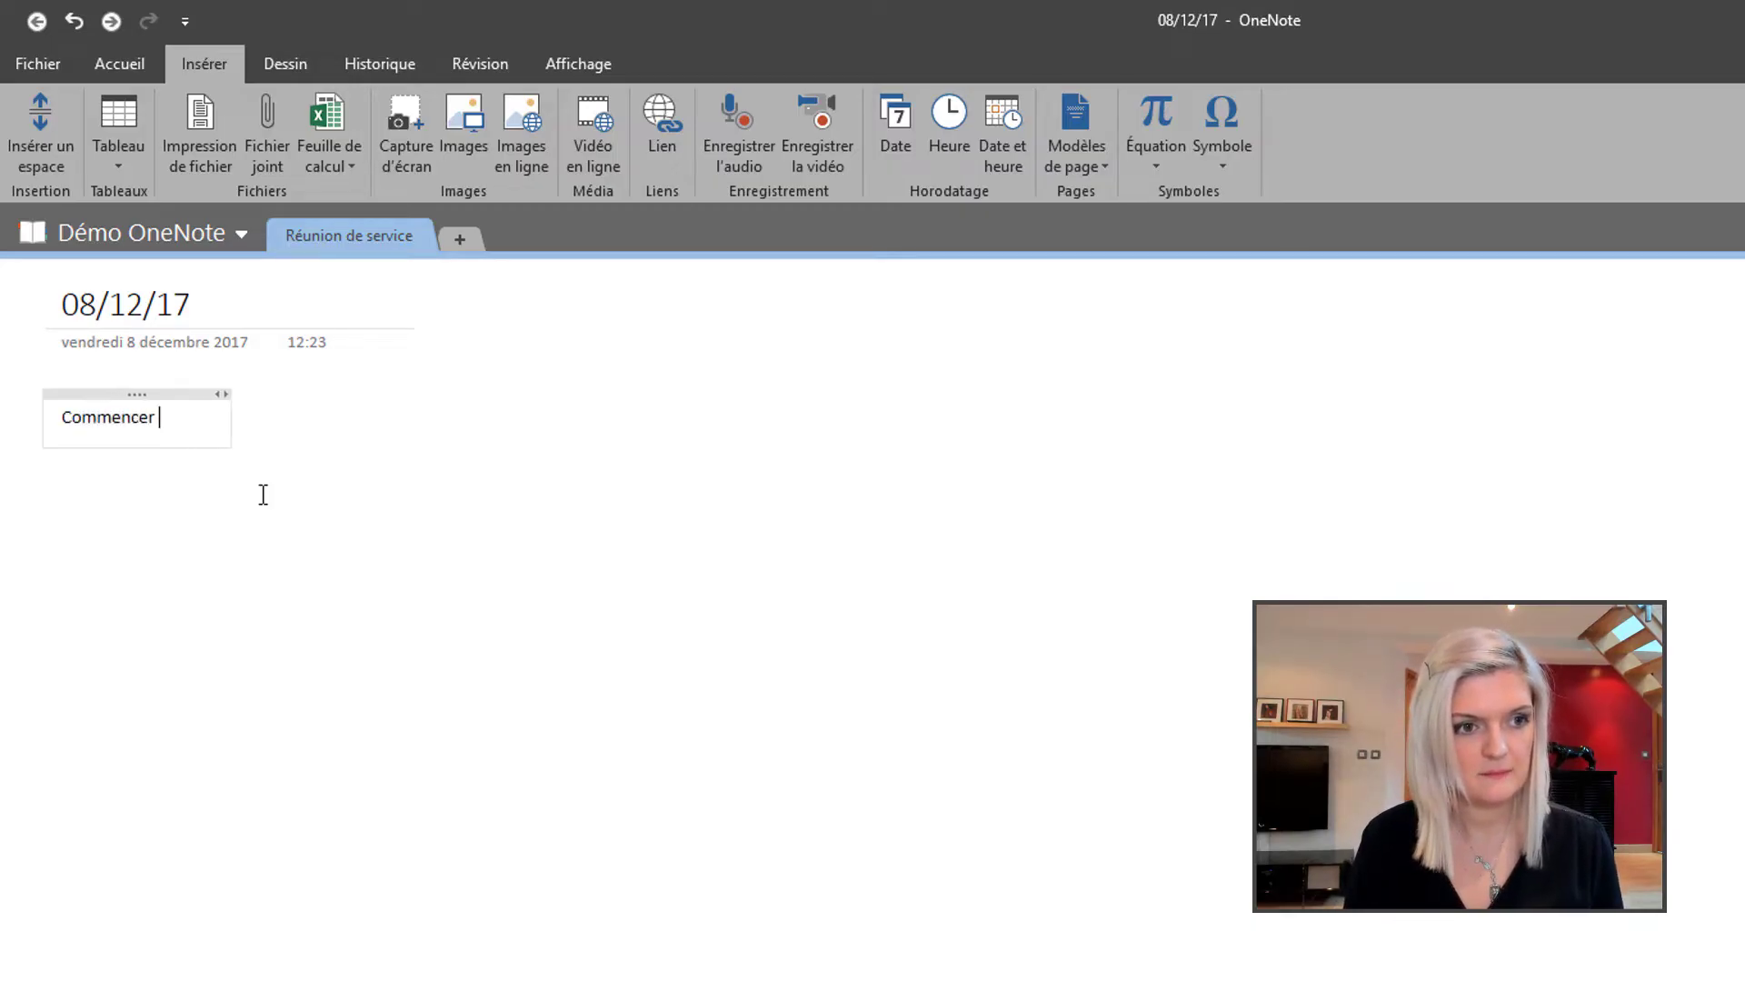
type("la saisie")
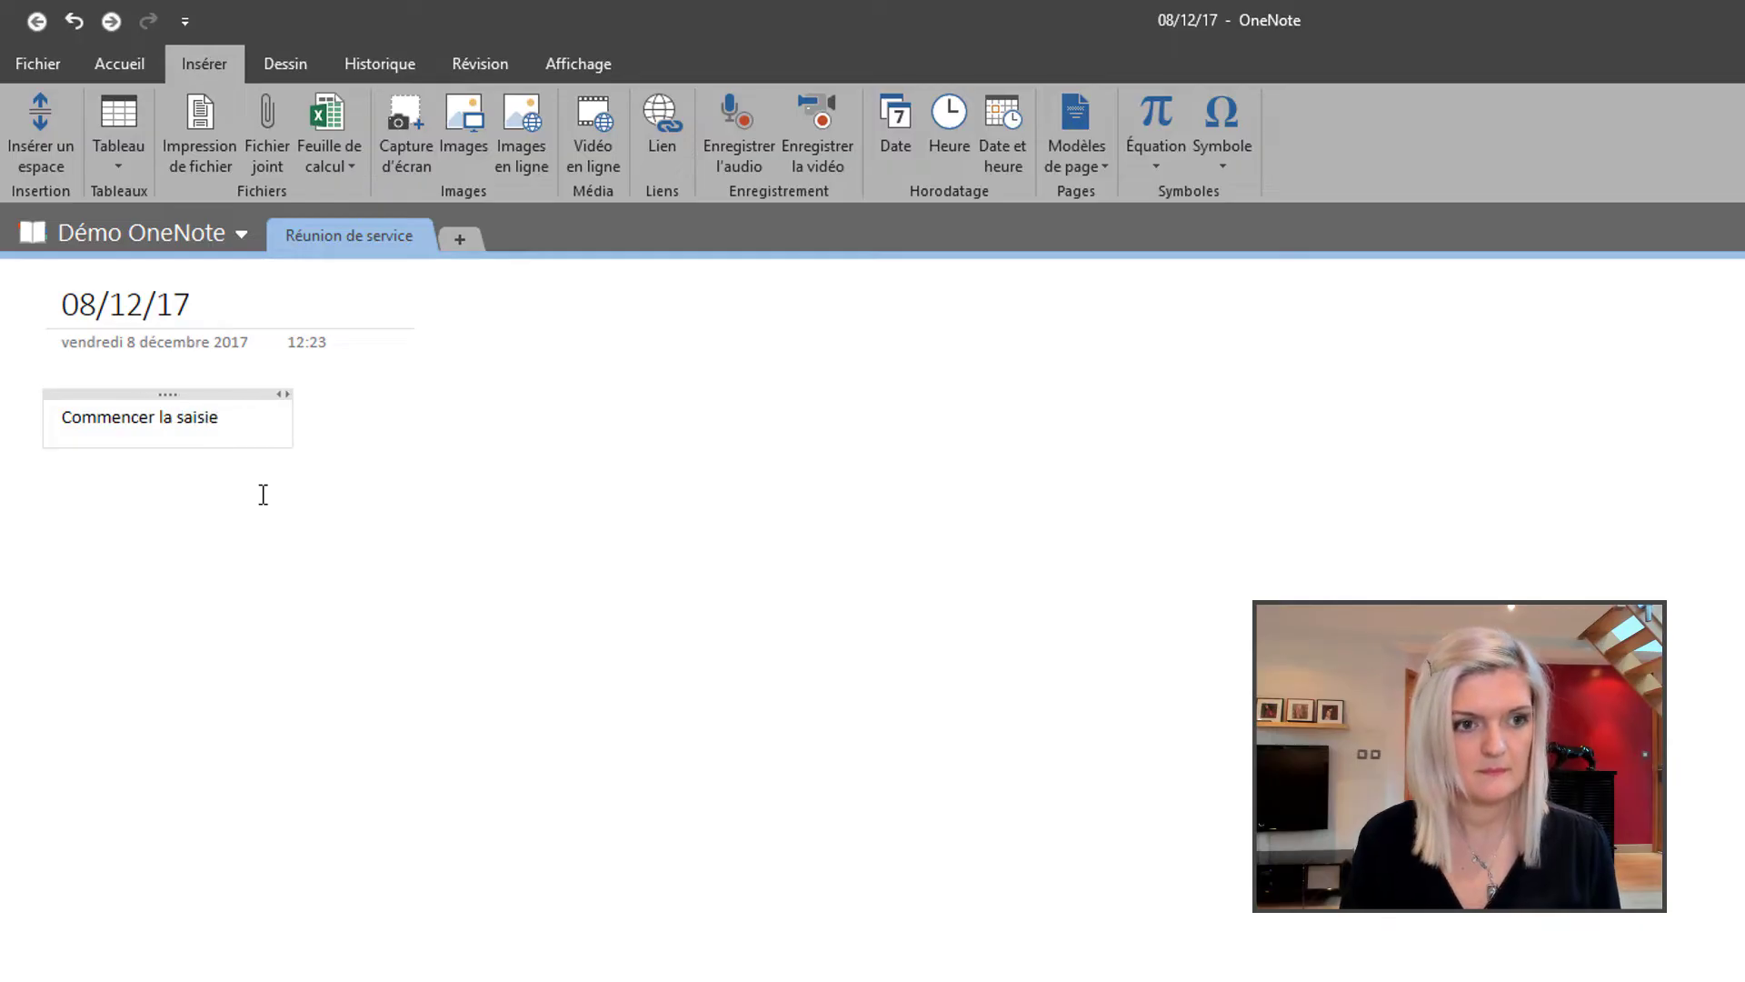
type("...")
left_click(492, 418)
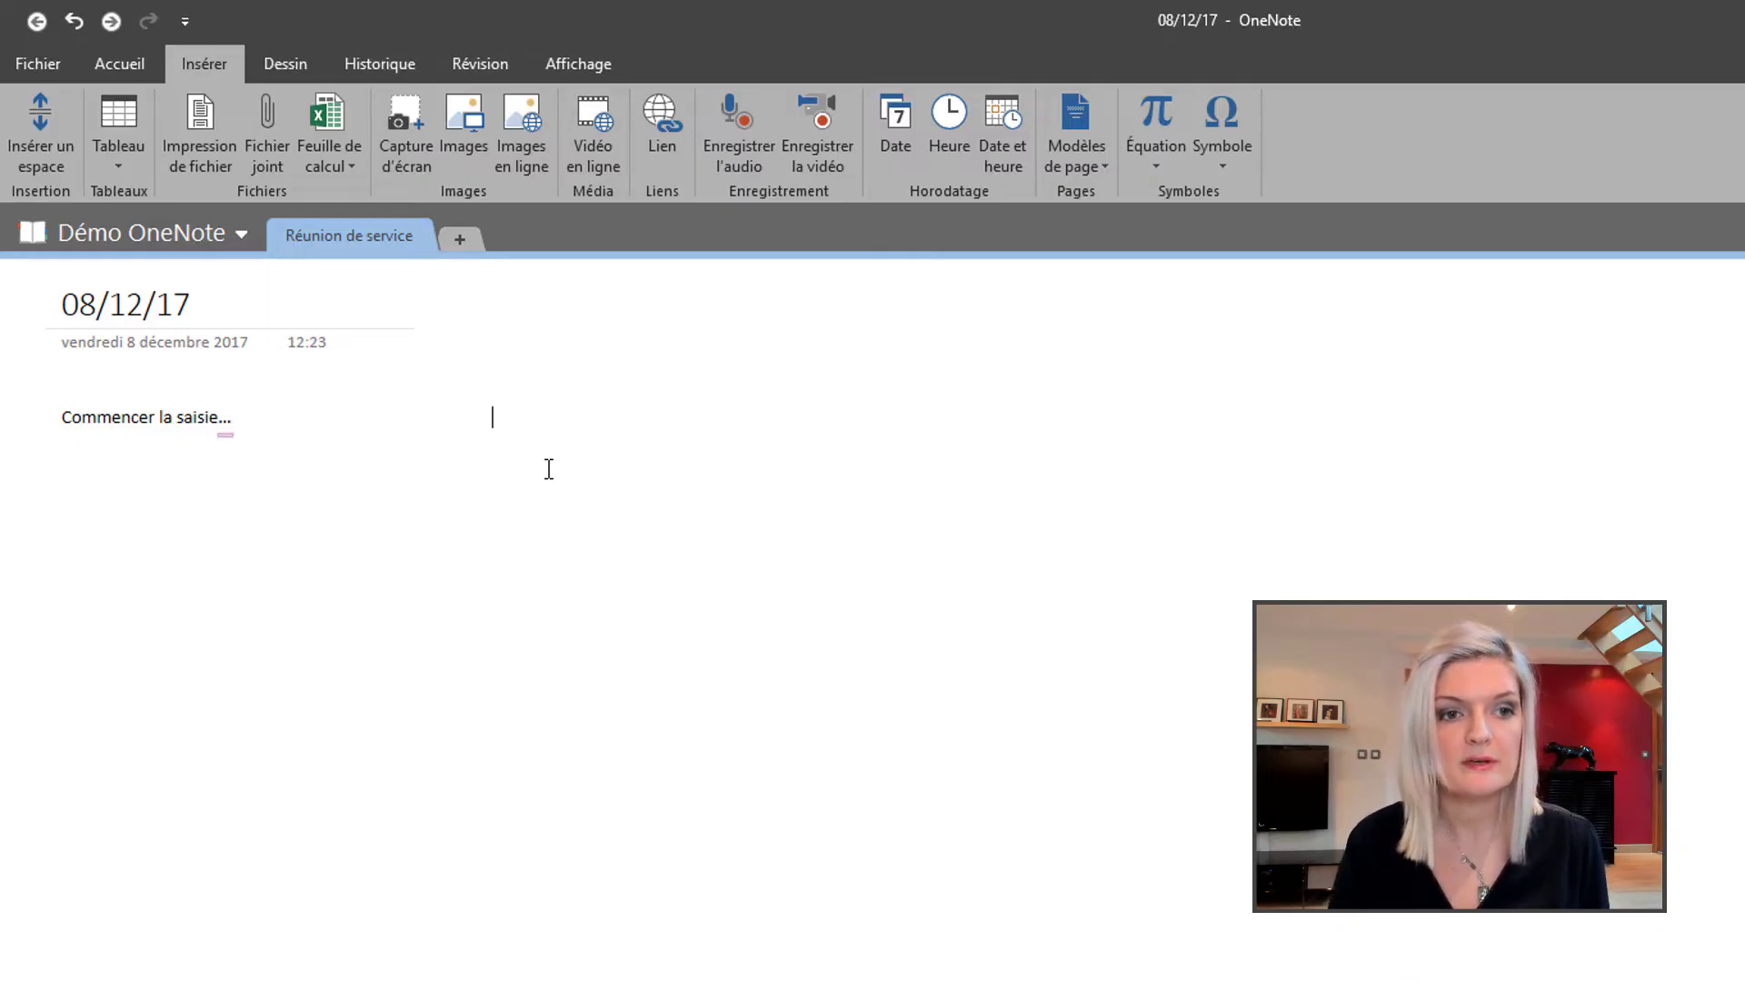
mouse_move(202, 393)
left_mouse_down()
mouse_move(414, 510)
mouse_move(437, 475)
mouse_move(190, 408)
left_mouse_up()
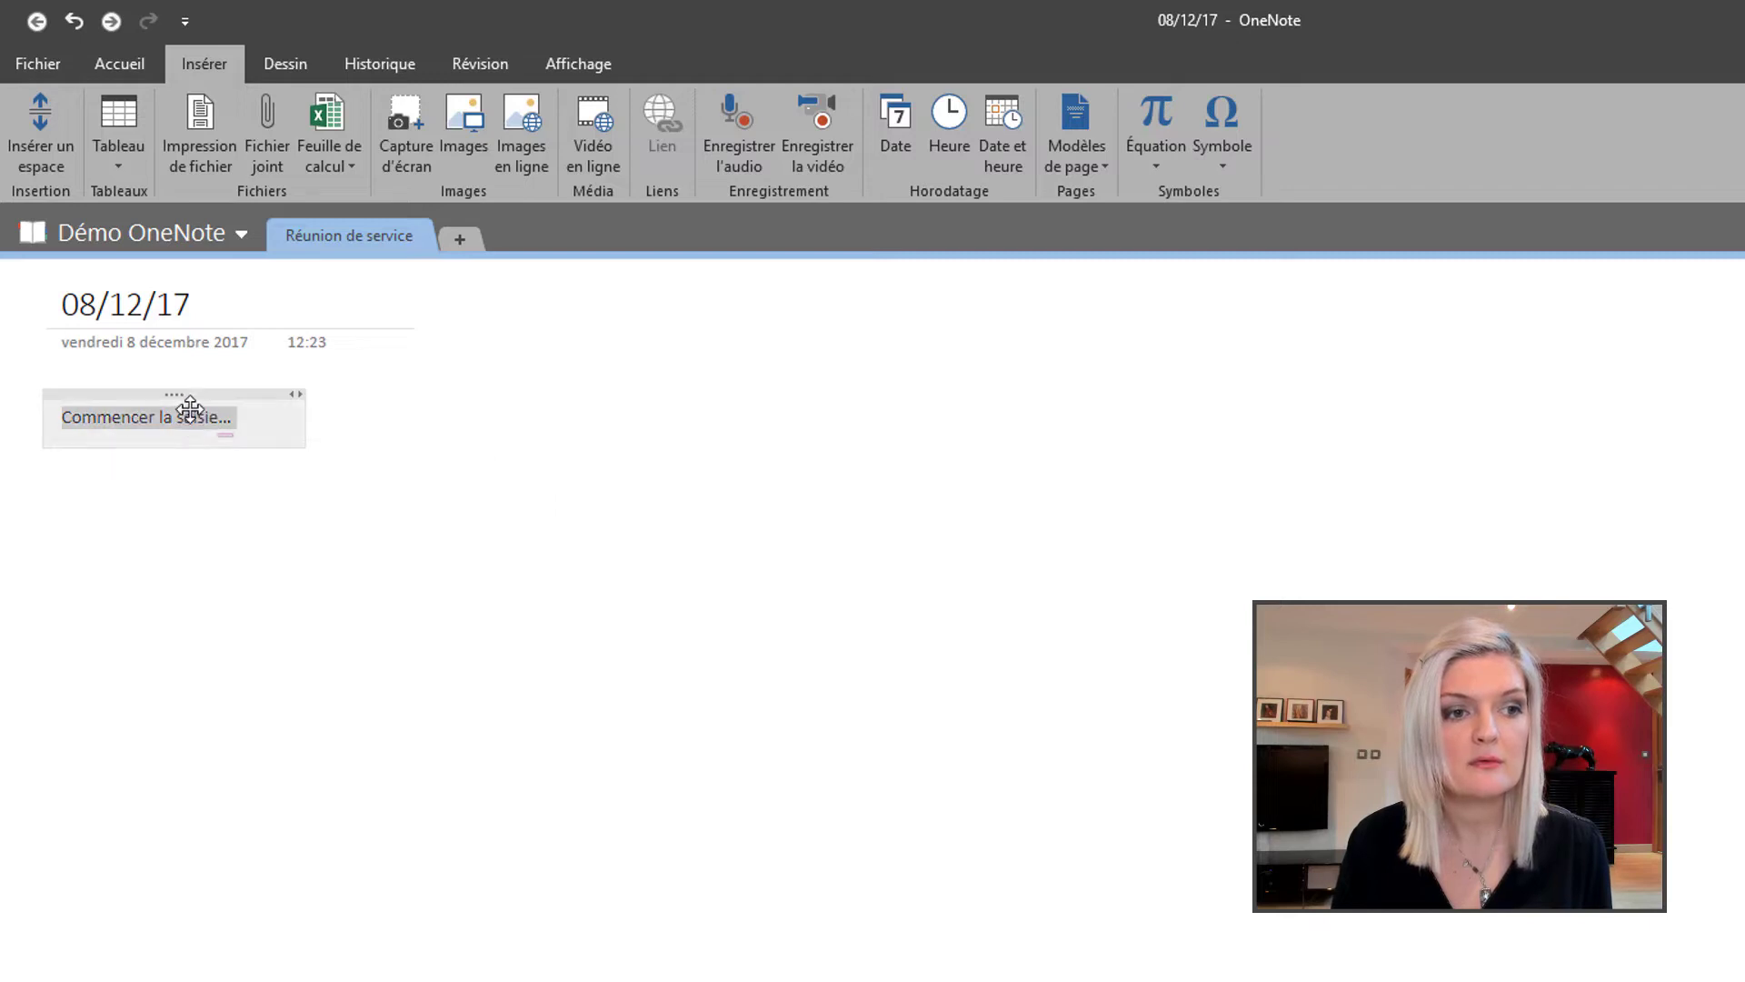
left_click(425, 576)
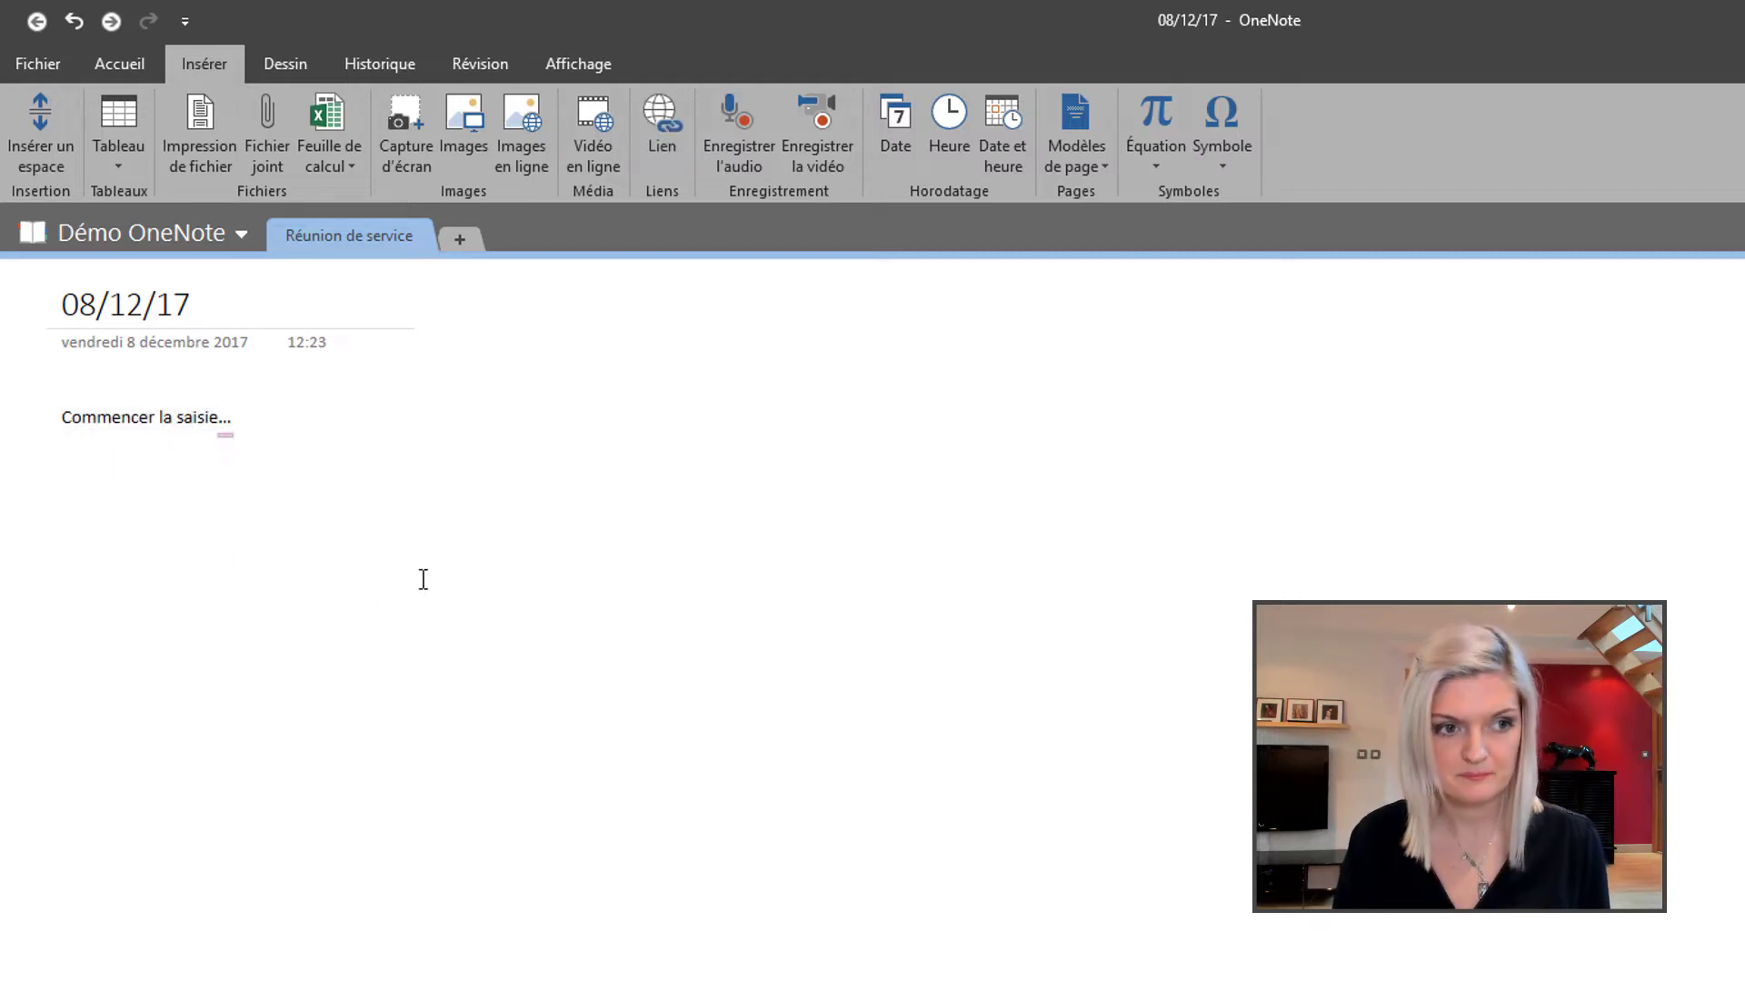
Attach the file "Compte-rendu de réunion.docx" to the page as an attachment and place its icon beside the note.
left_click(640, 475)
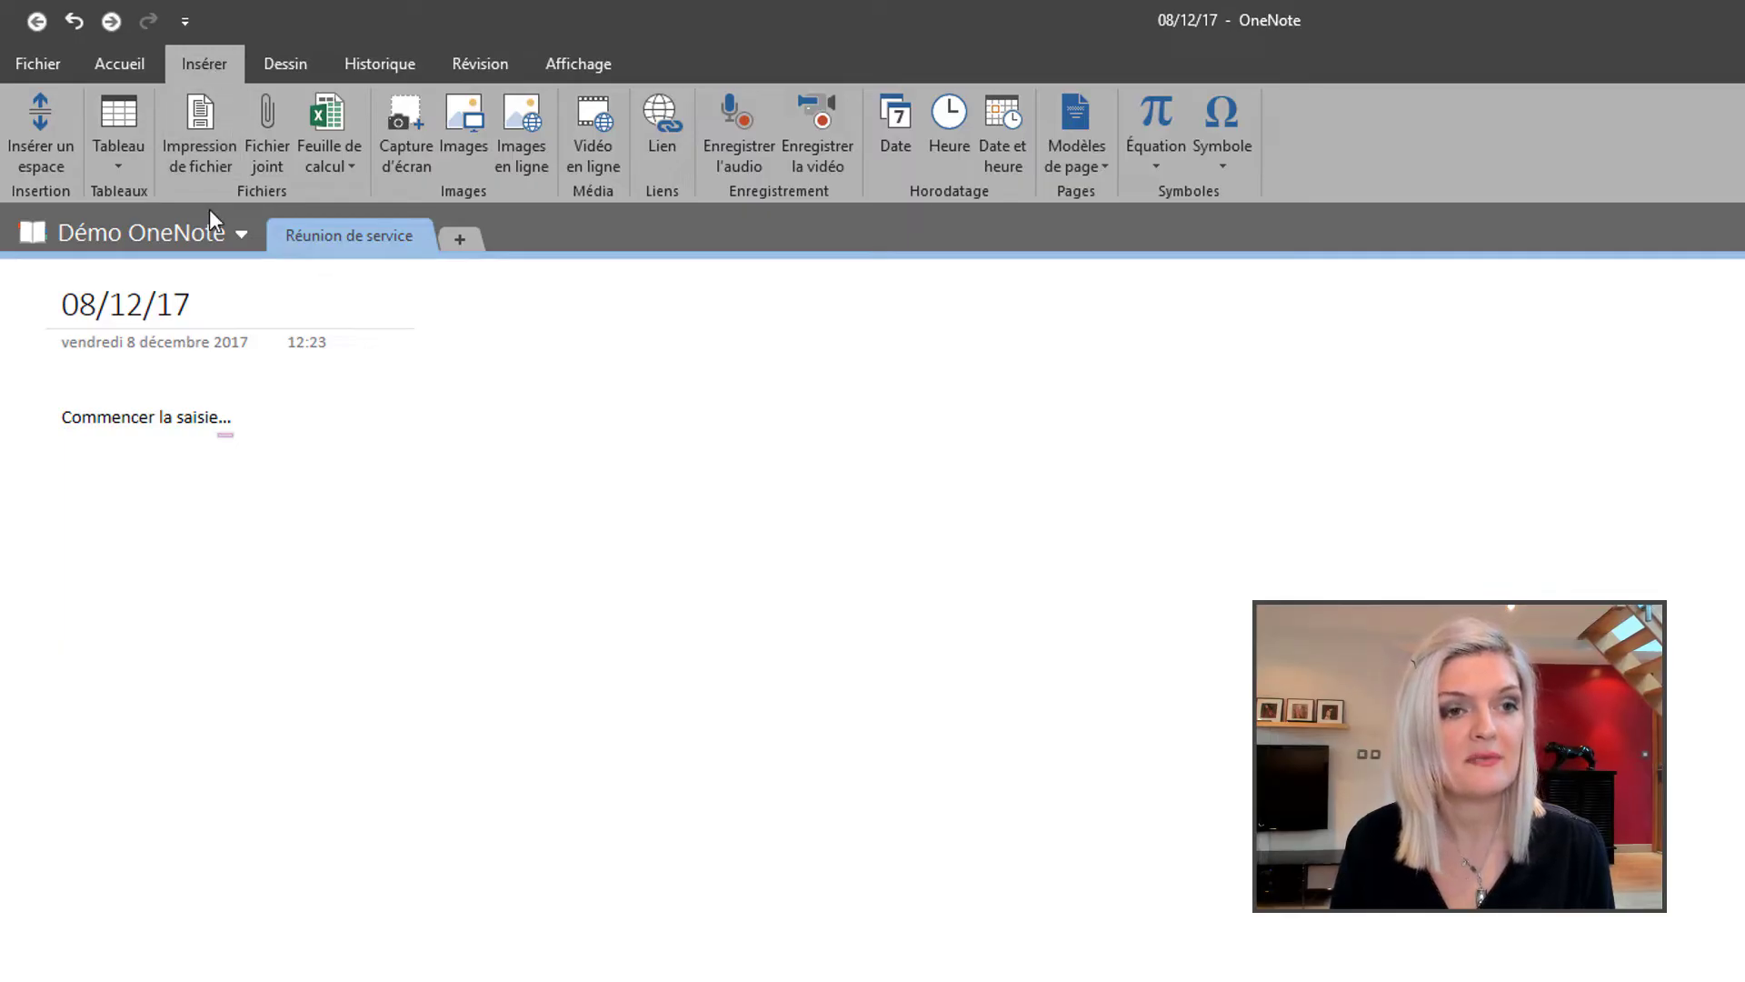
left_click(266, 137)
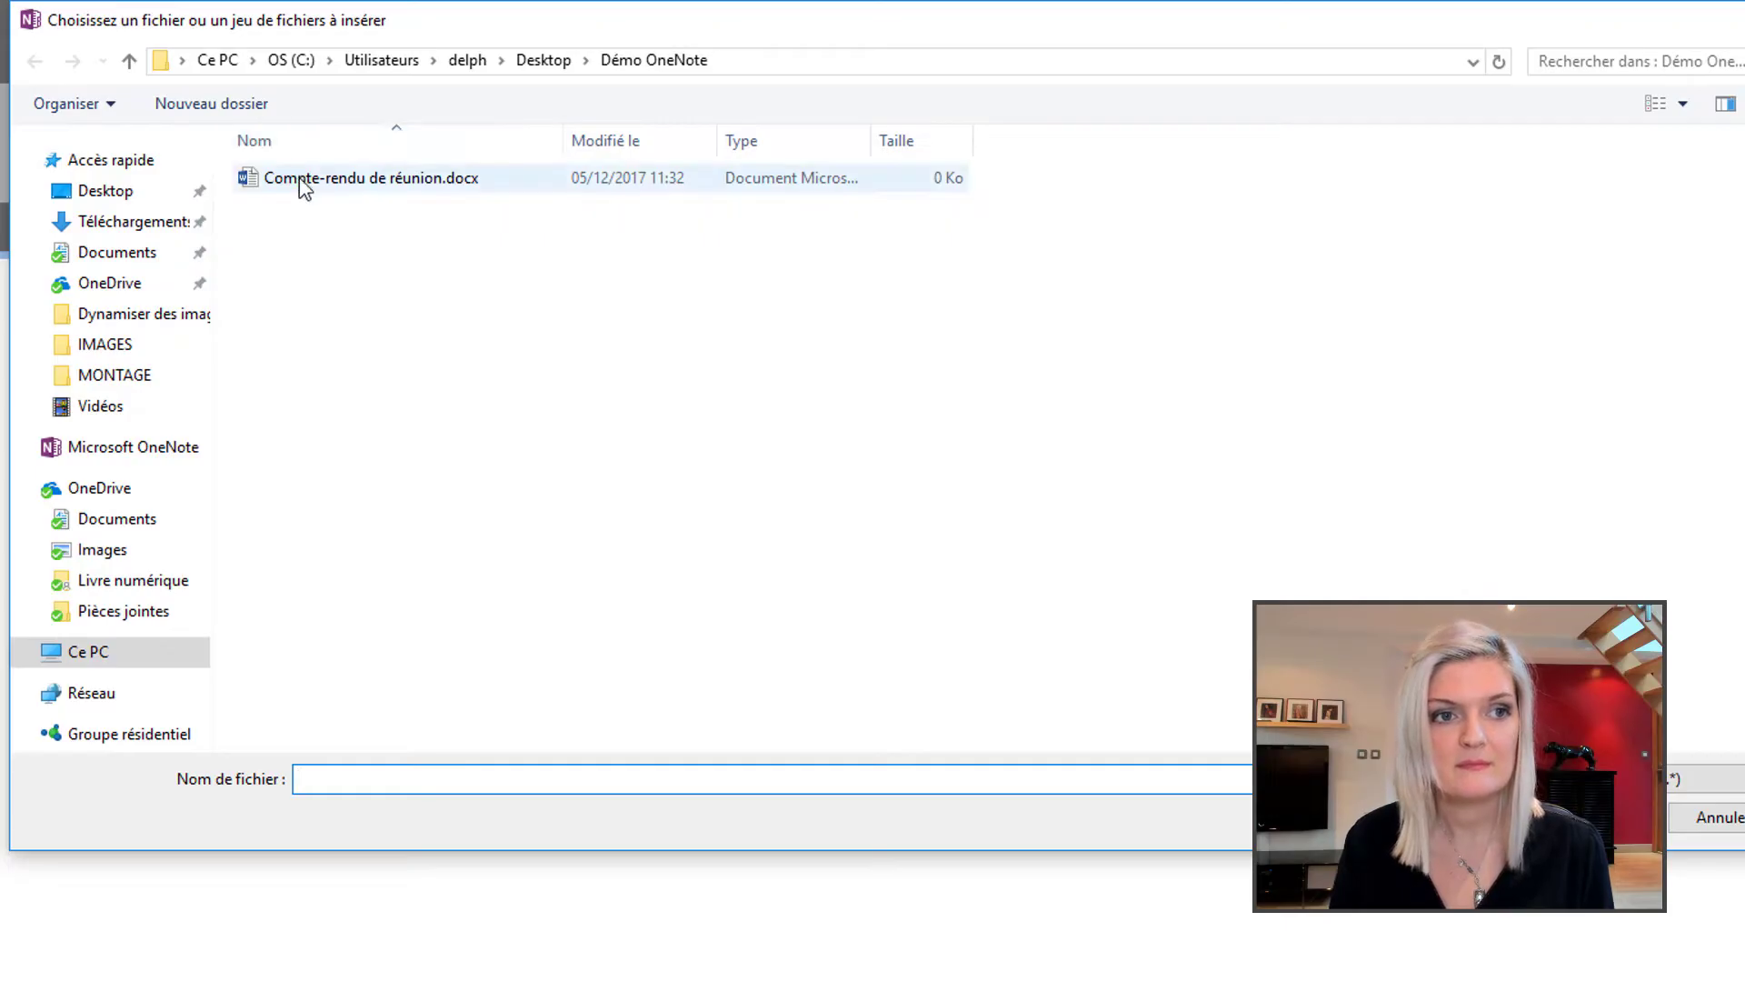
double_click(300, 182)
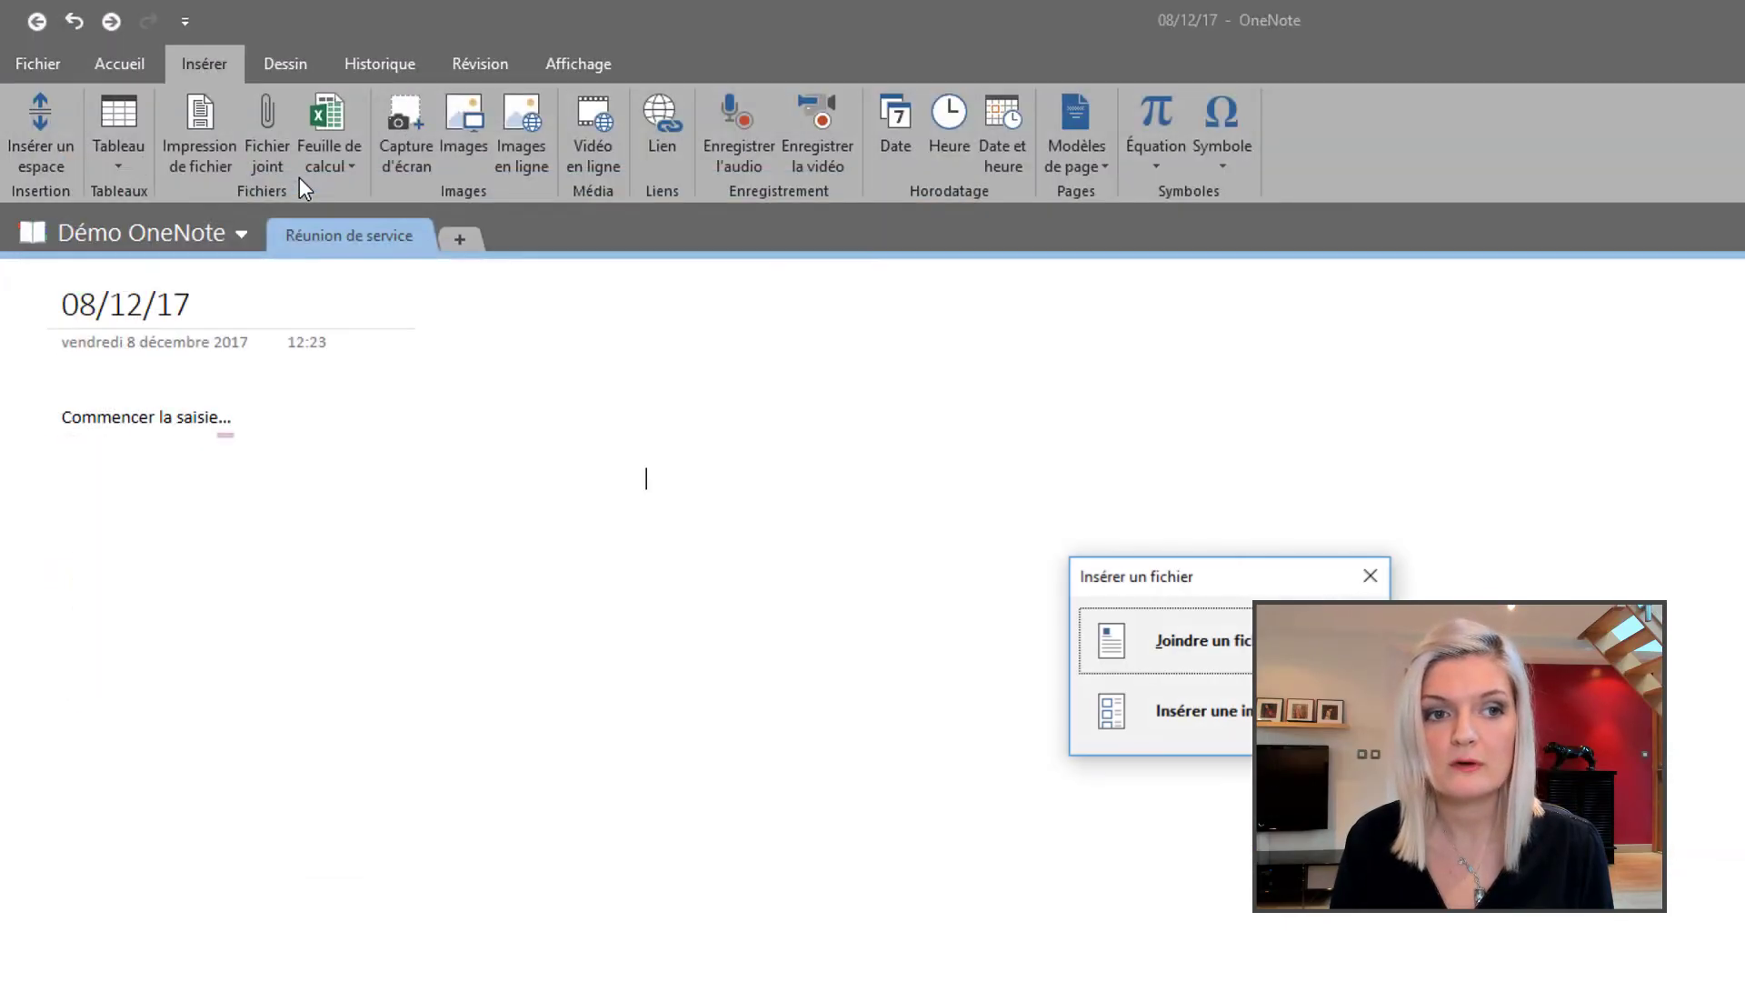
left_click(1206, 638)
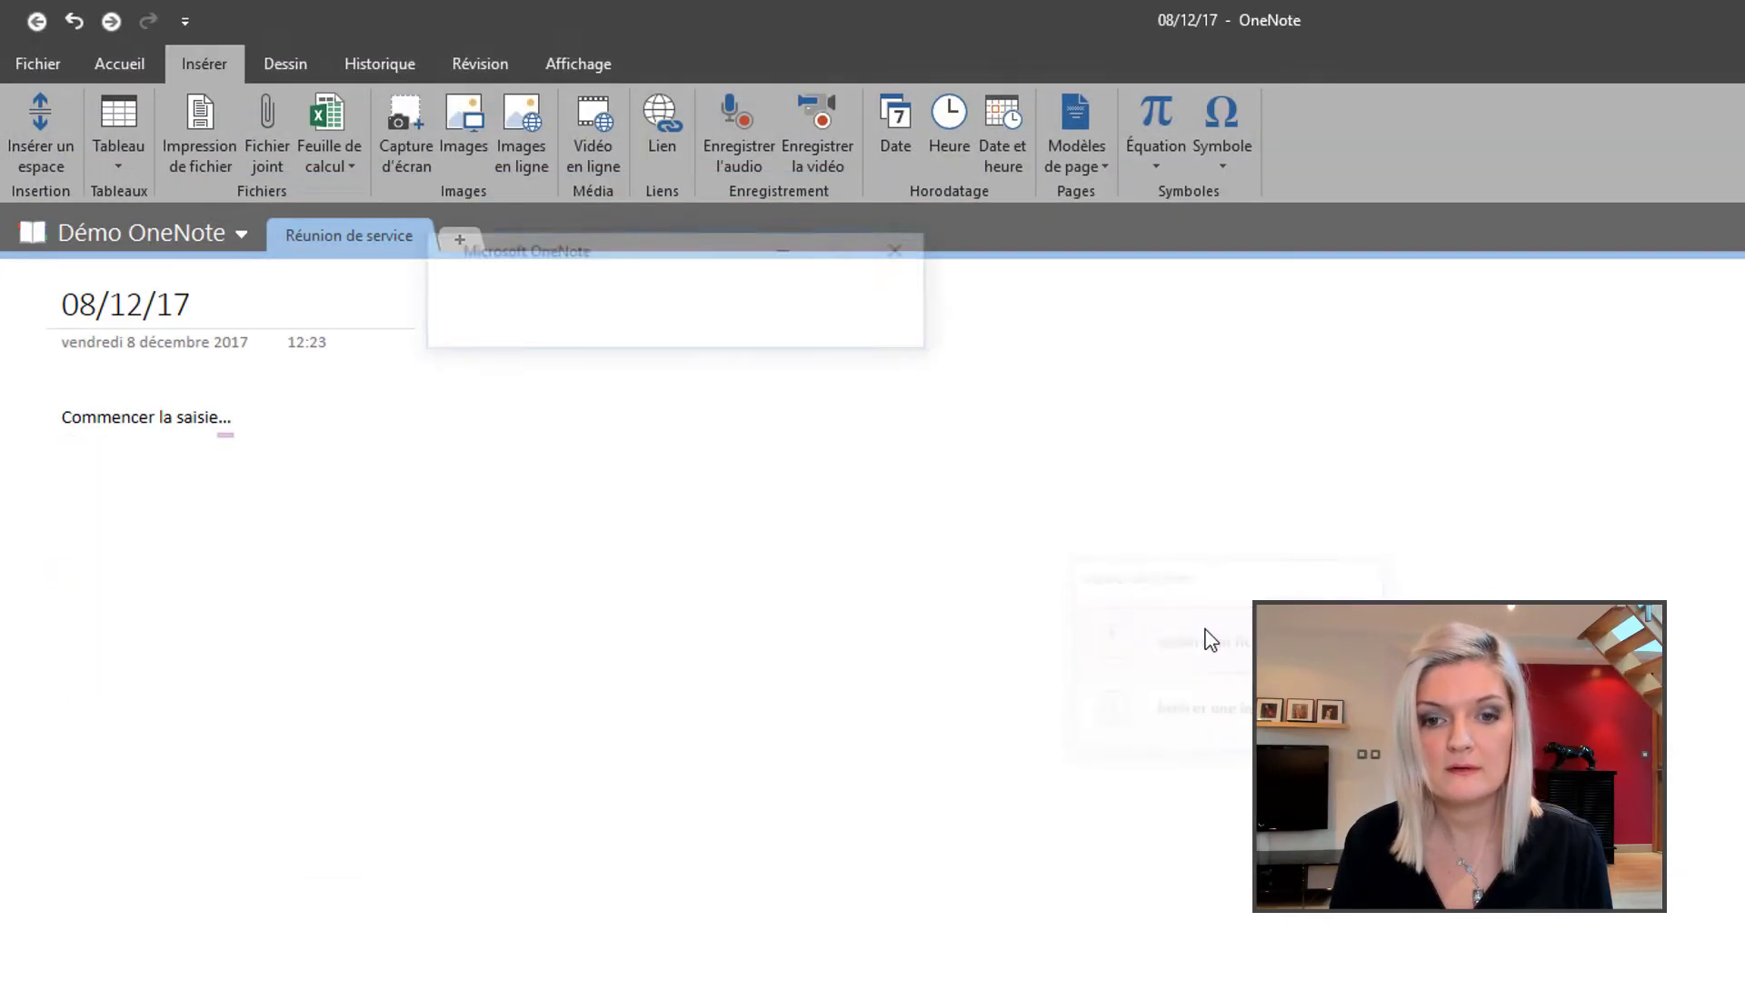
left_click_drag(683, 505, 622, 383)
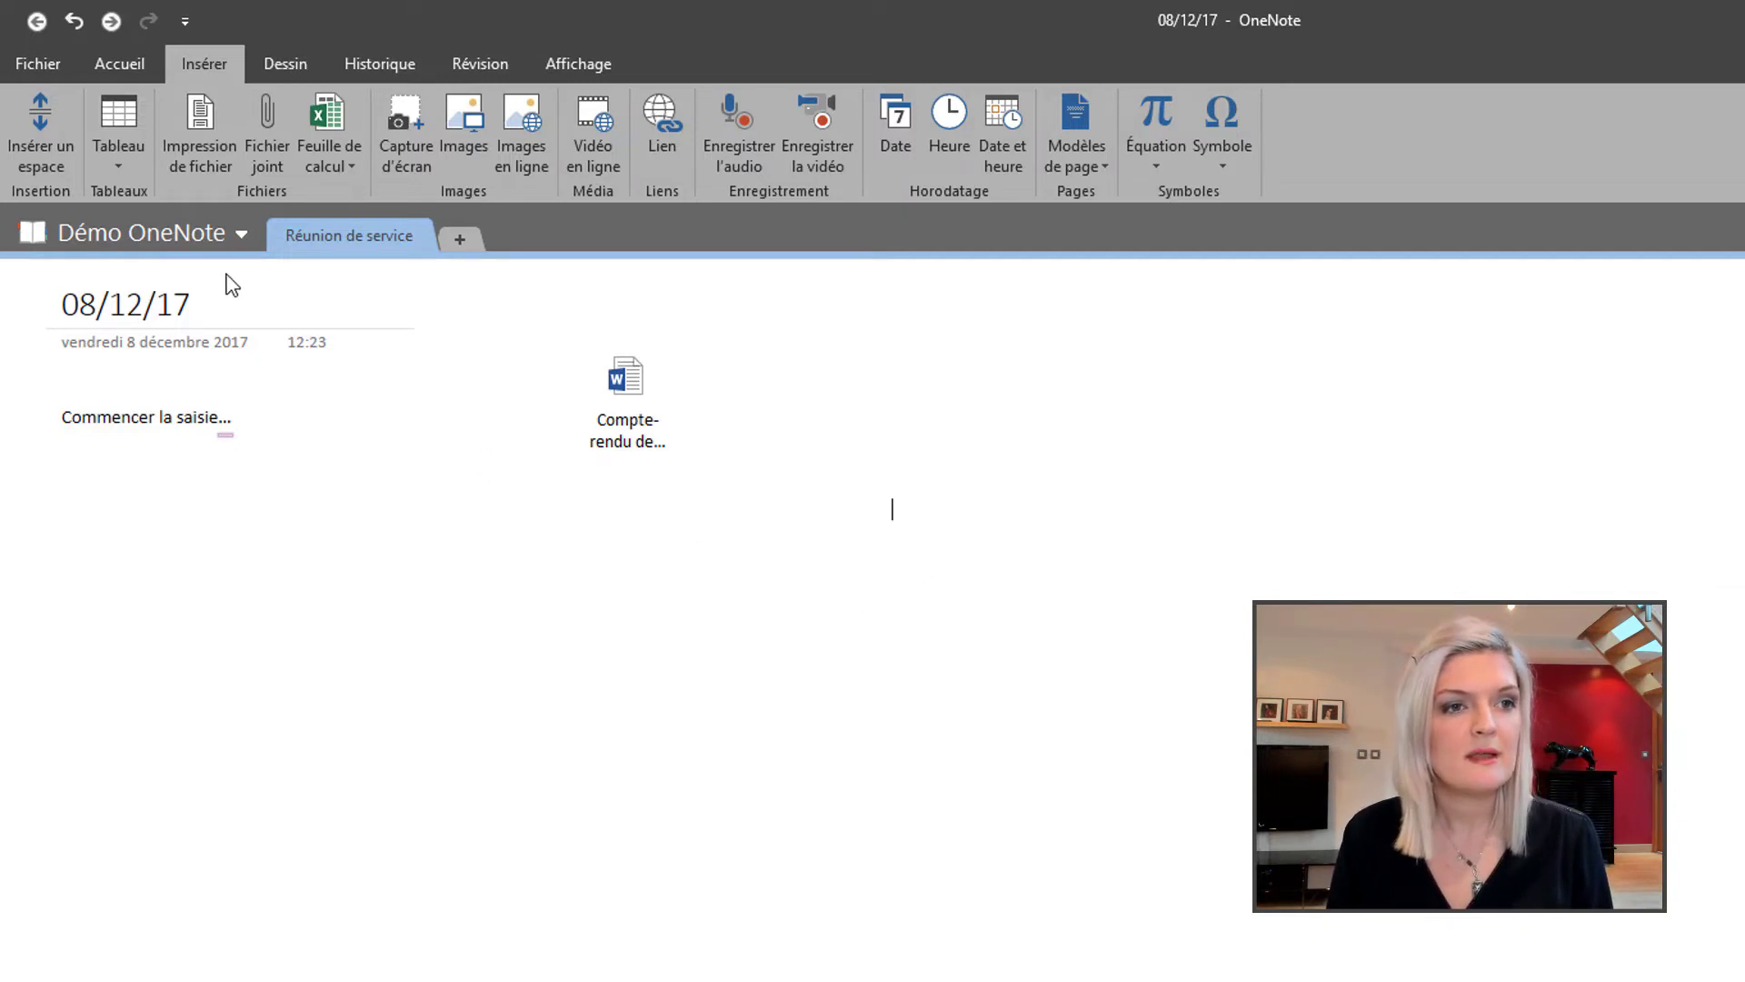
left_click(123, 166)
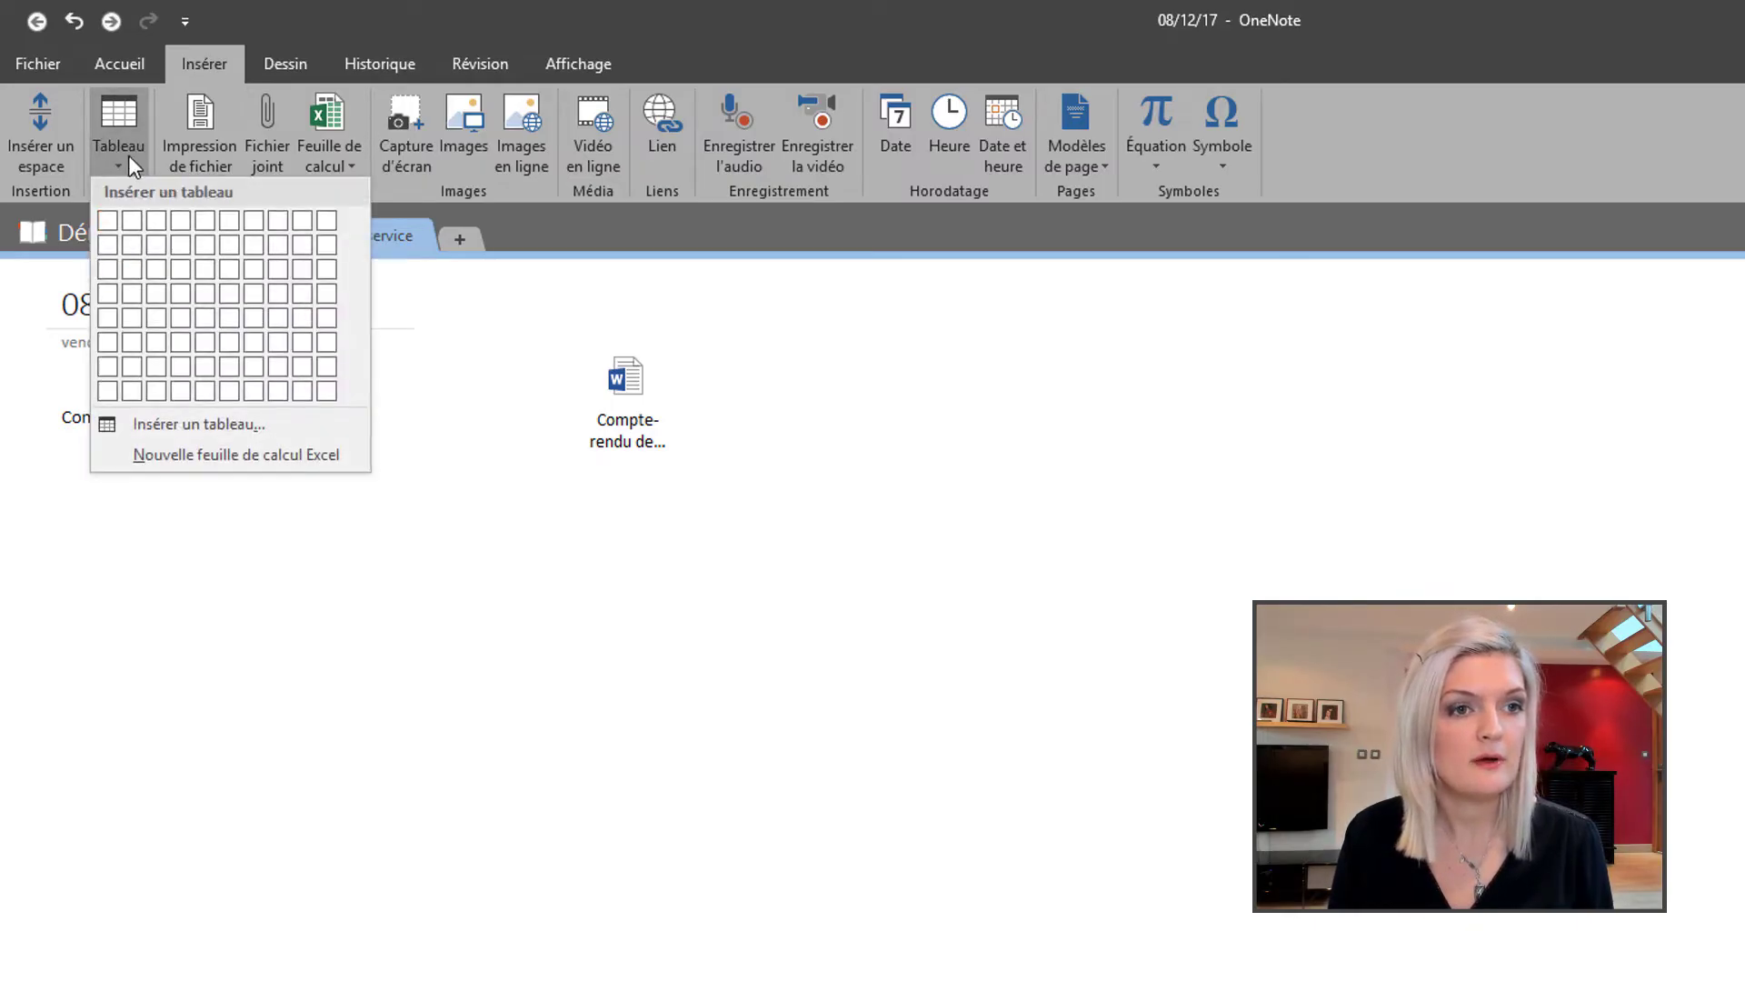
left_click(128, 154)
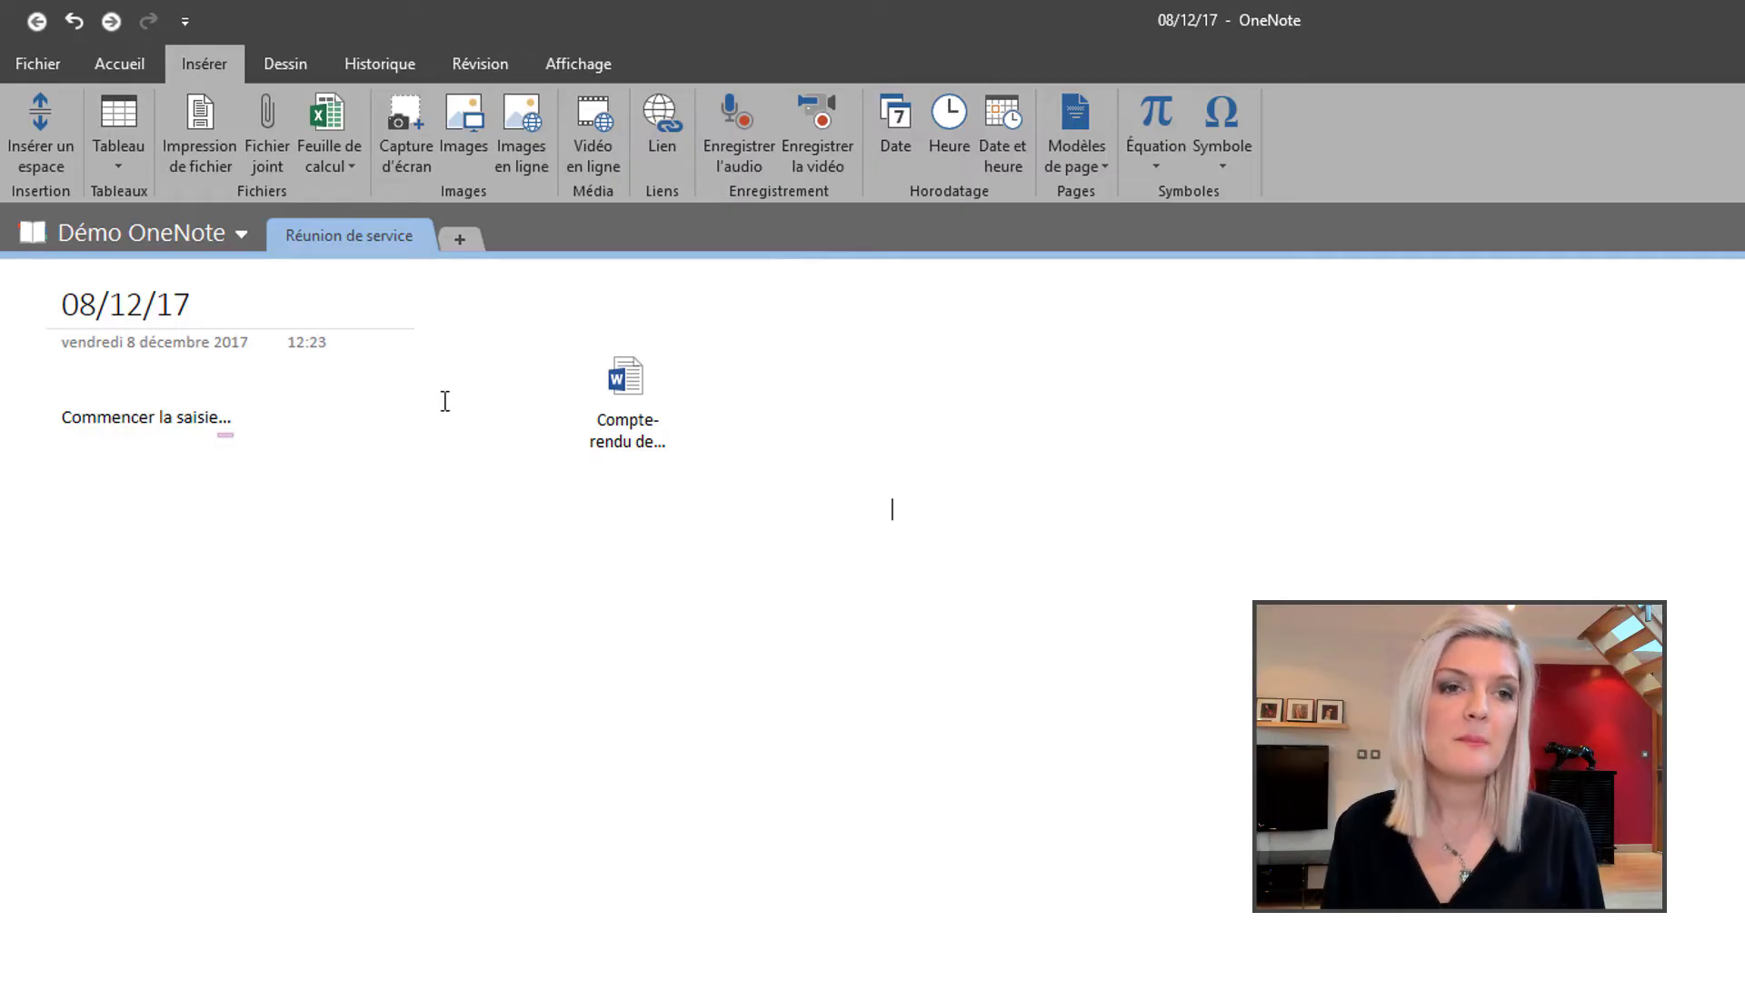
Set the background colour of the 08/12/17 page to a pale blue.
left_click(556, 64)
left_click(240, 160)
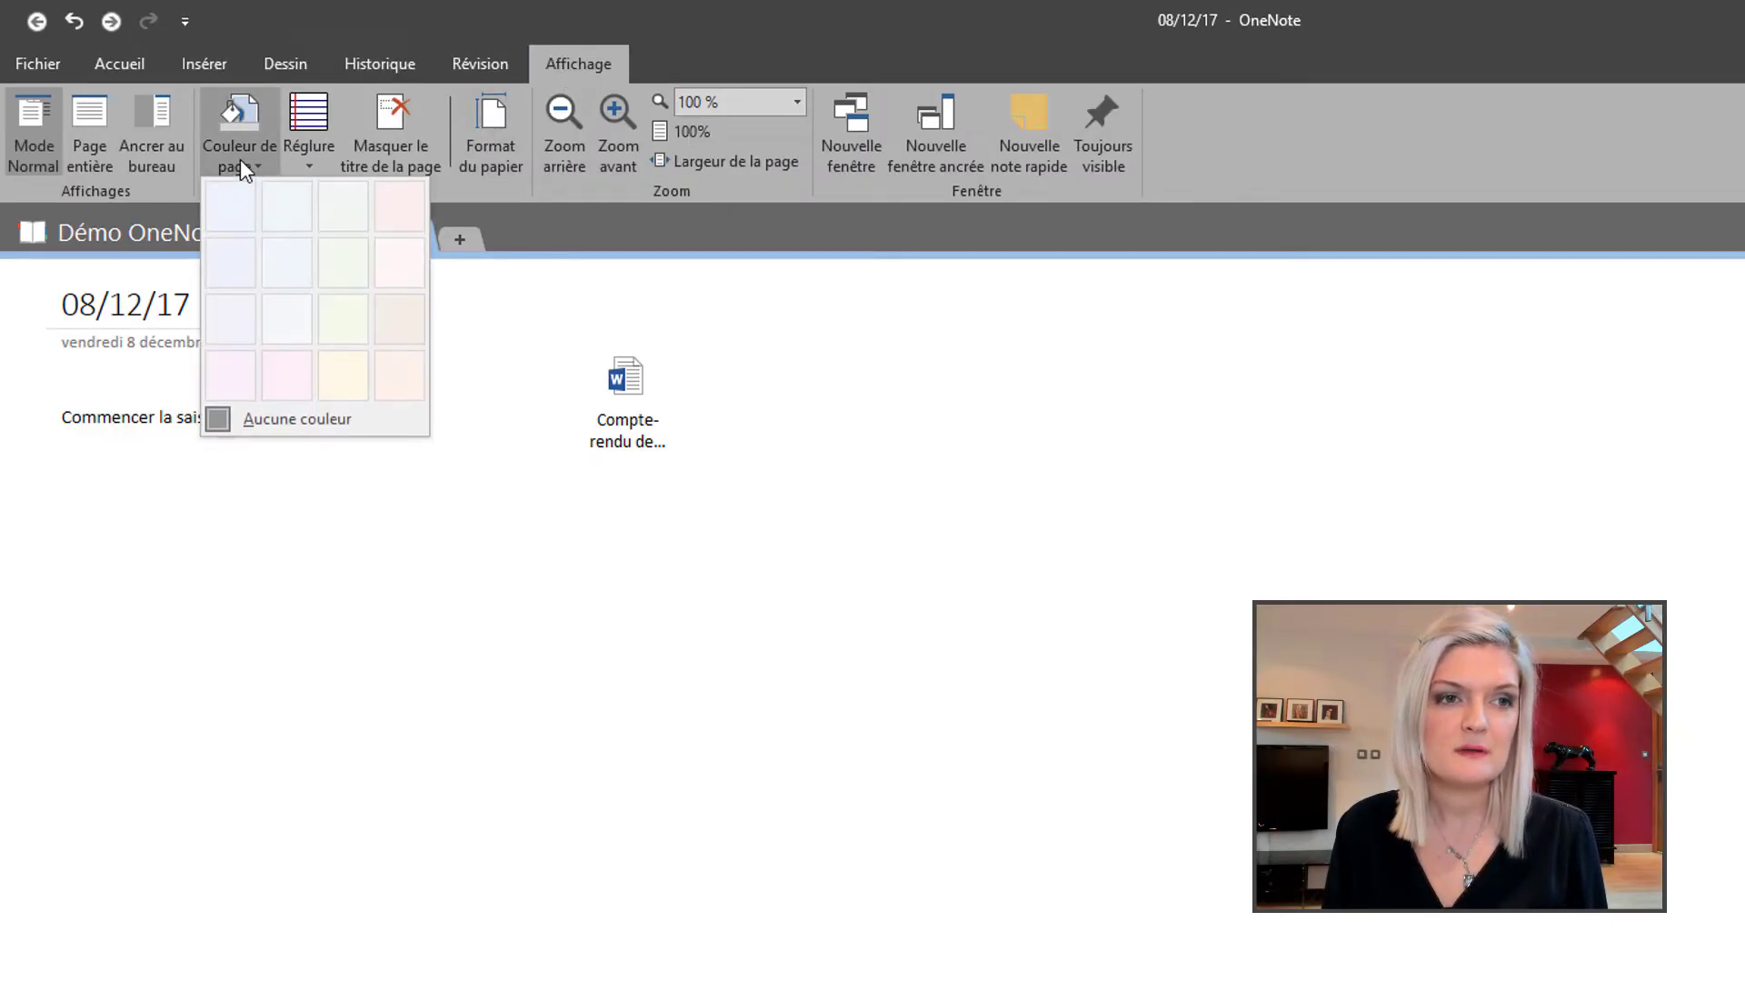
left_click(246, 265)
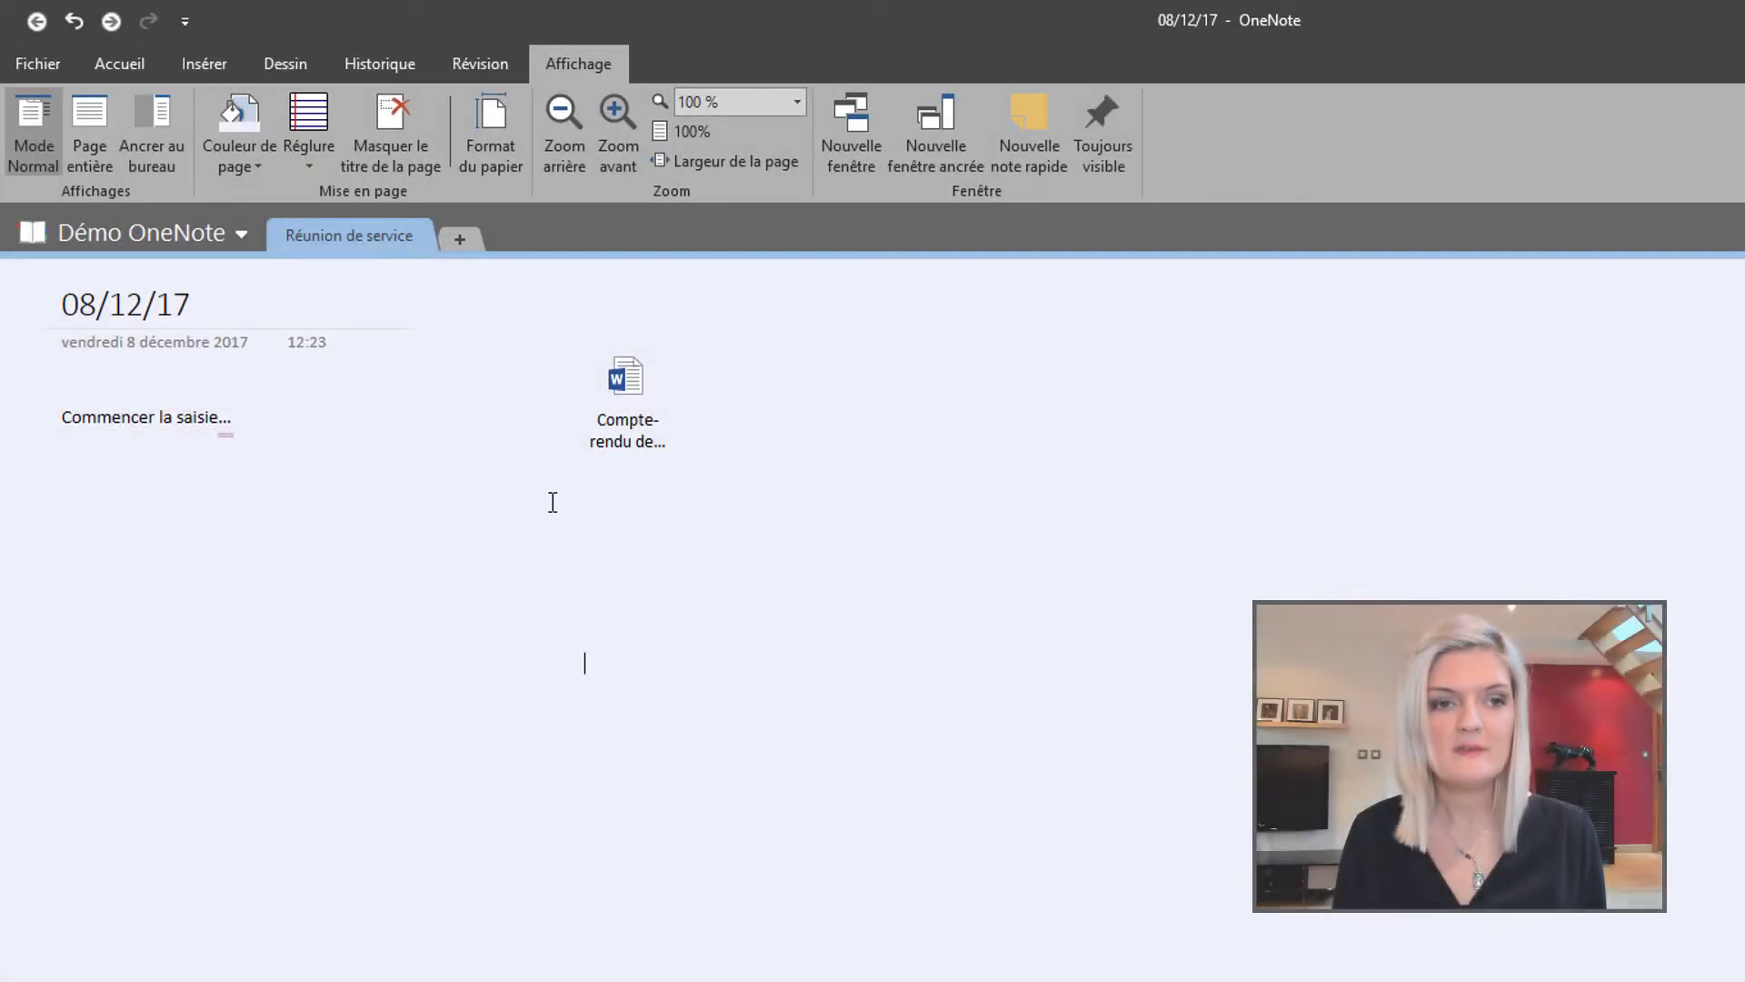
Create a new section named "SUIVI" and title its first page "A FAIRE".
left_click(460, 239)
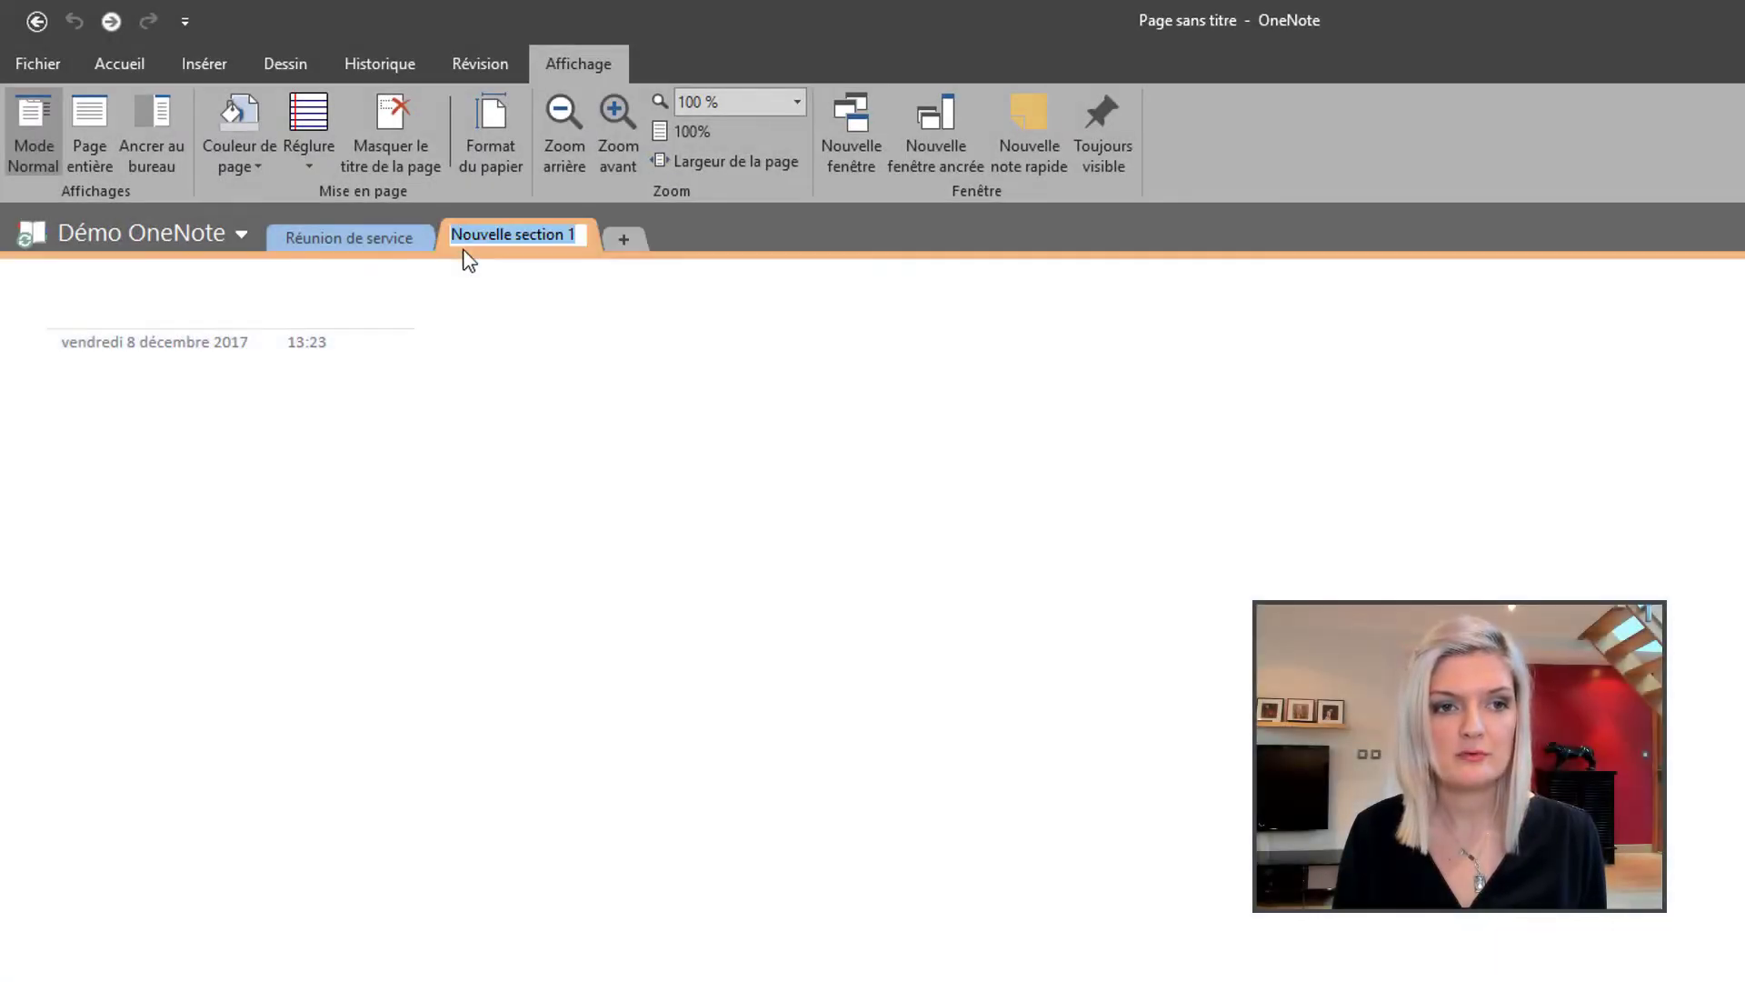
type("S")
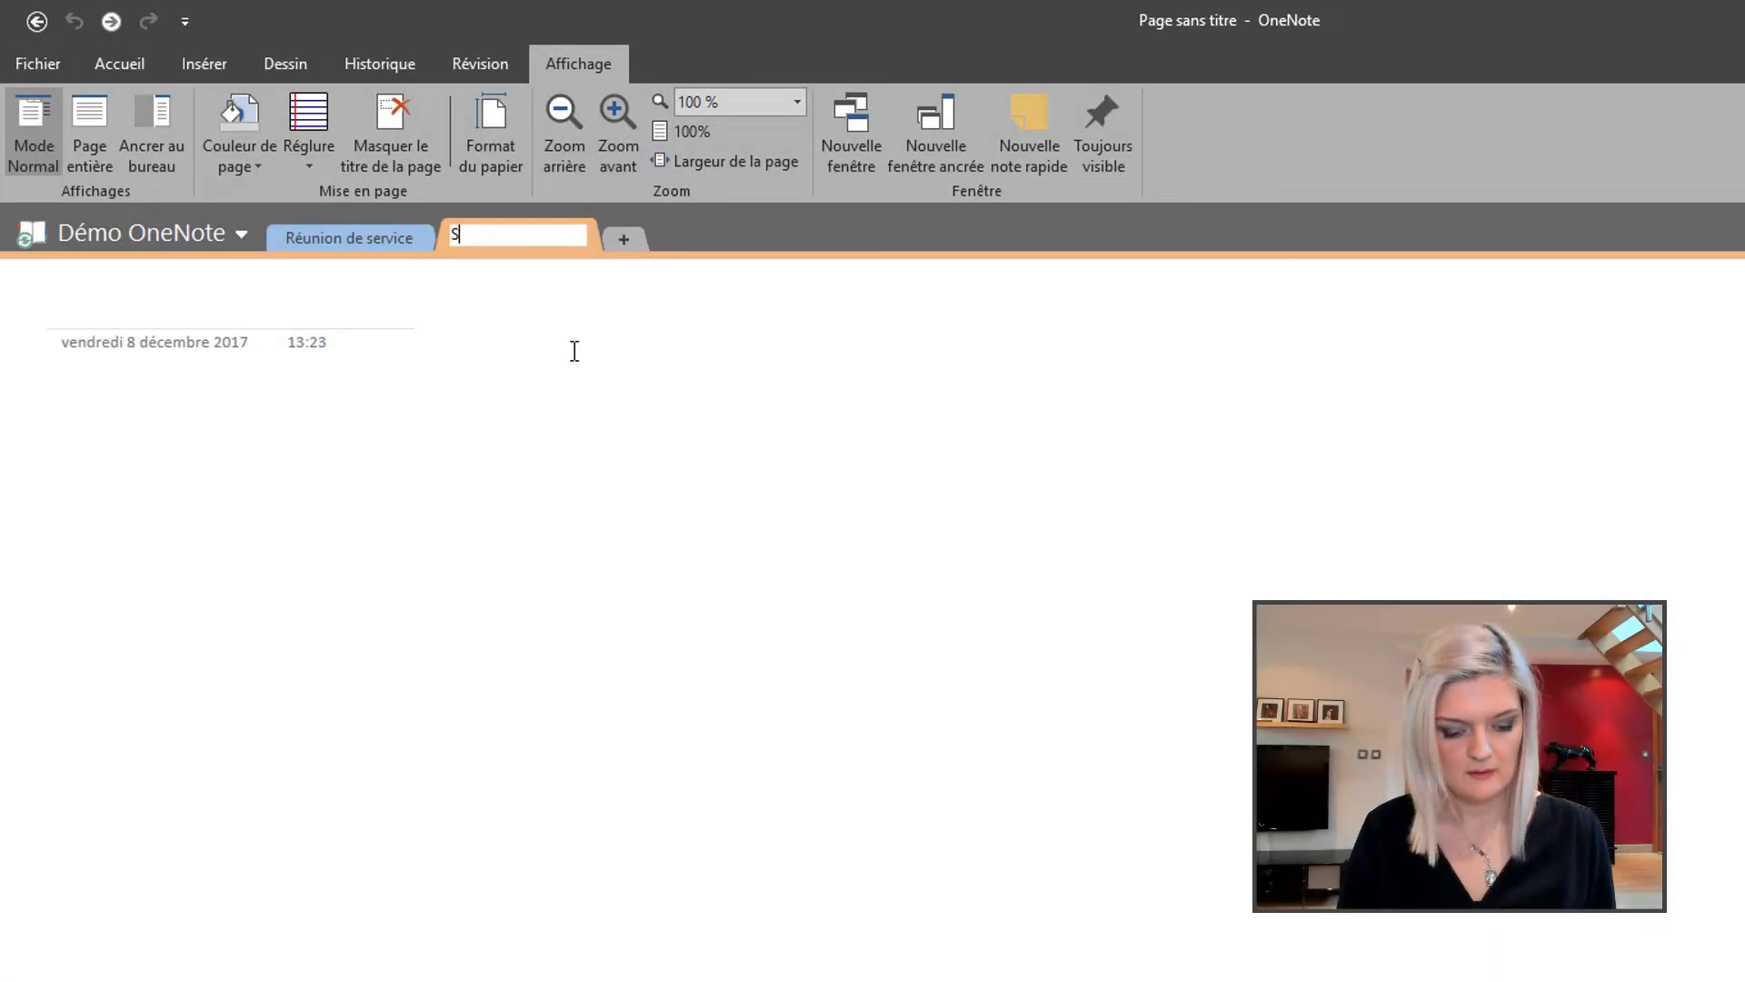
type("UIVI")
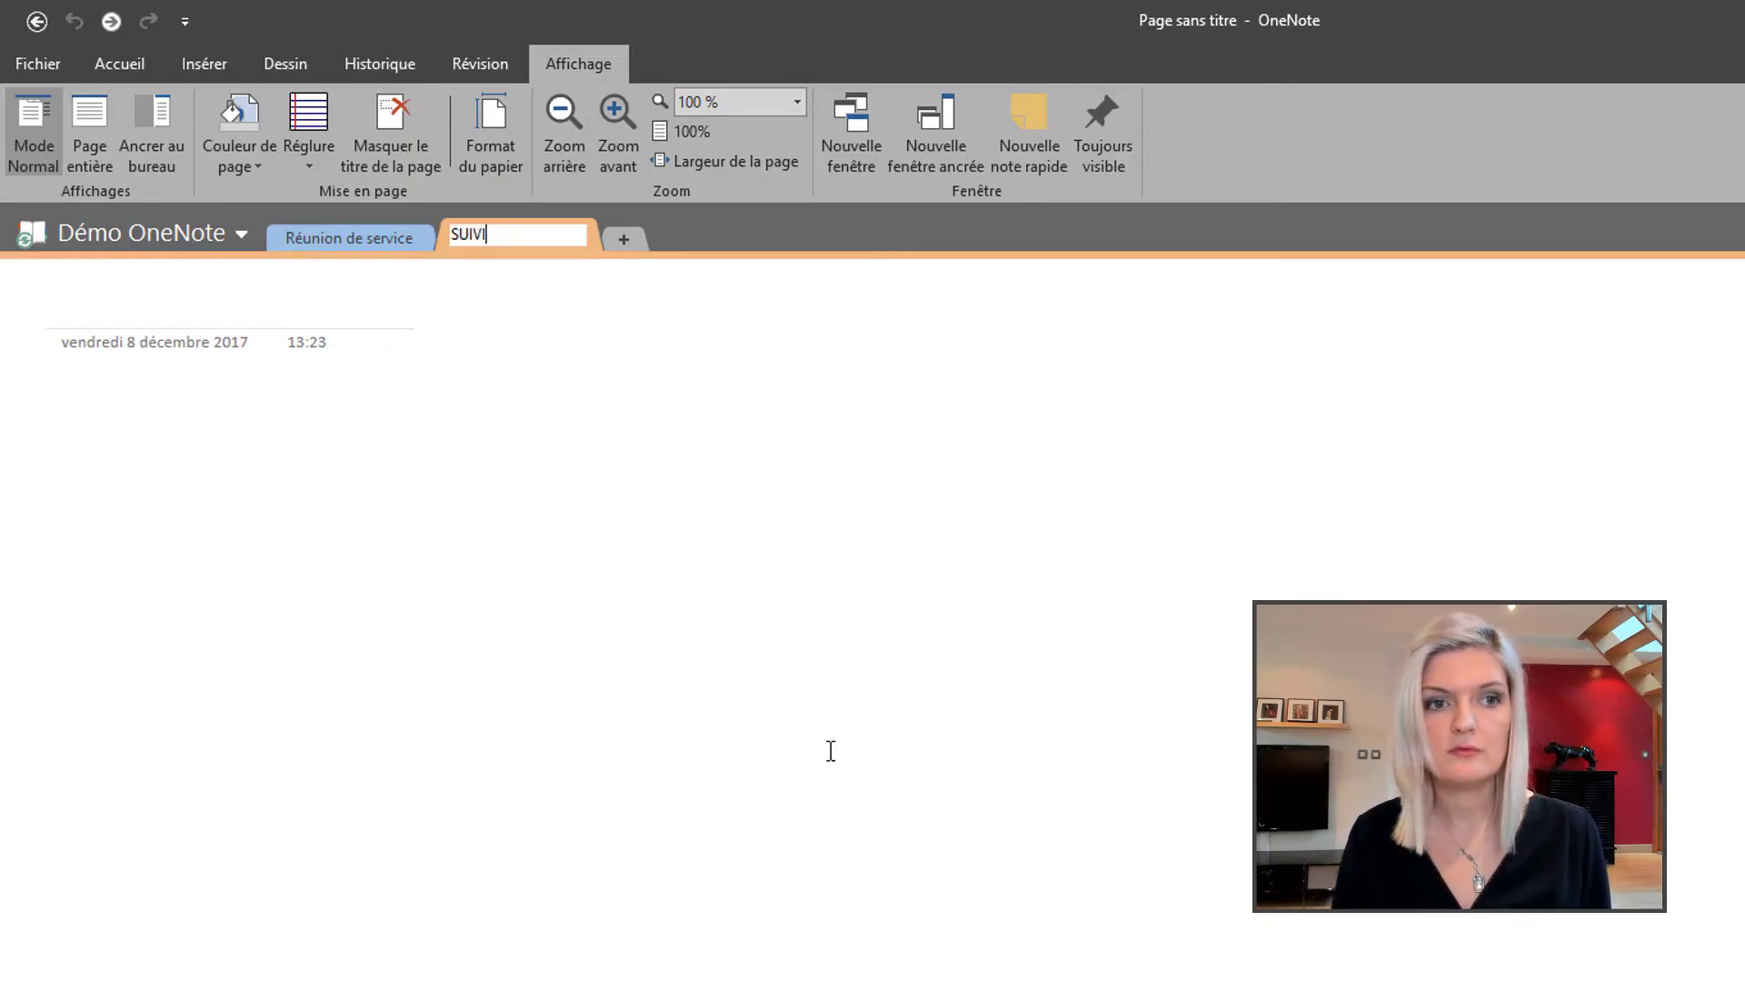
key("Return")
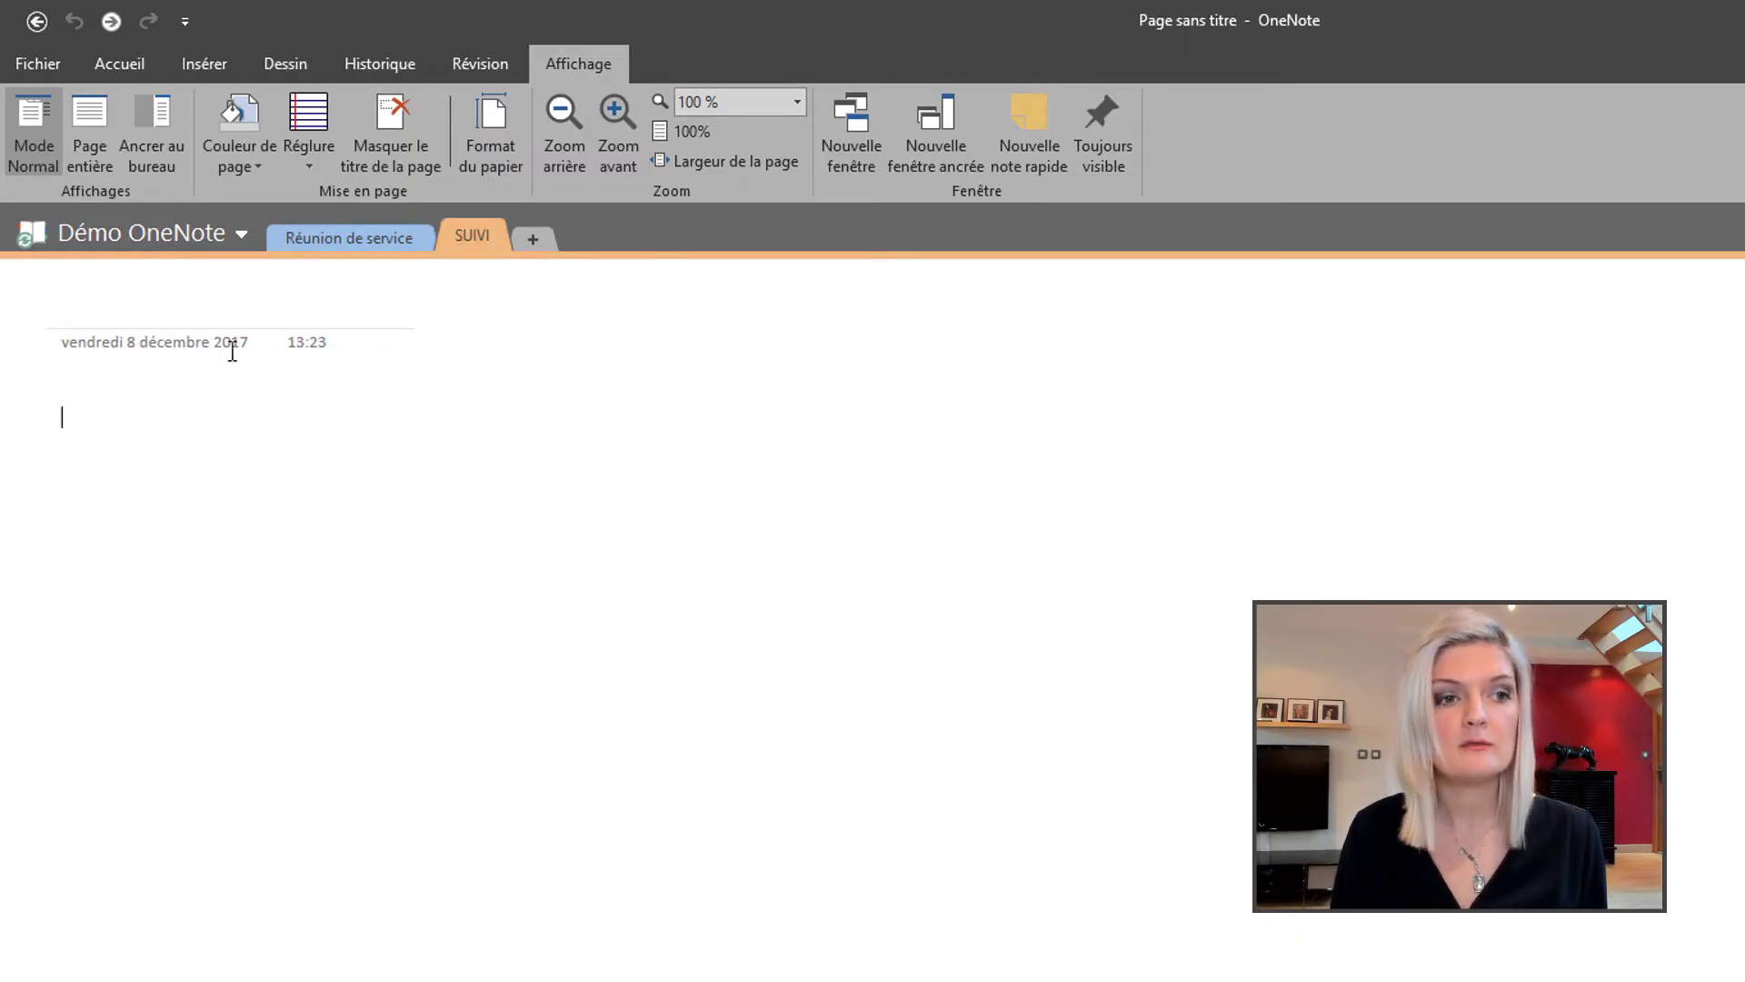
left_click(206, 291)
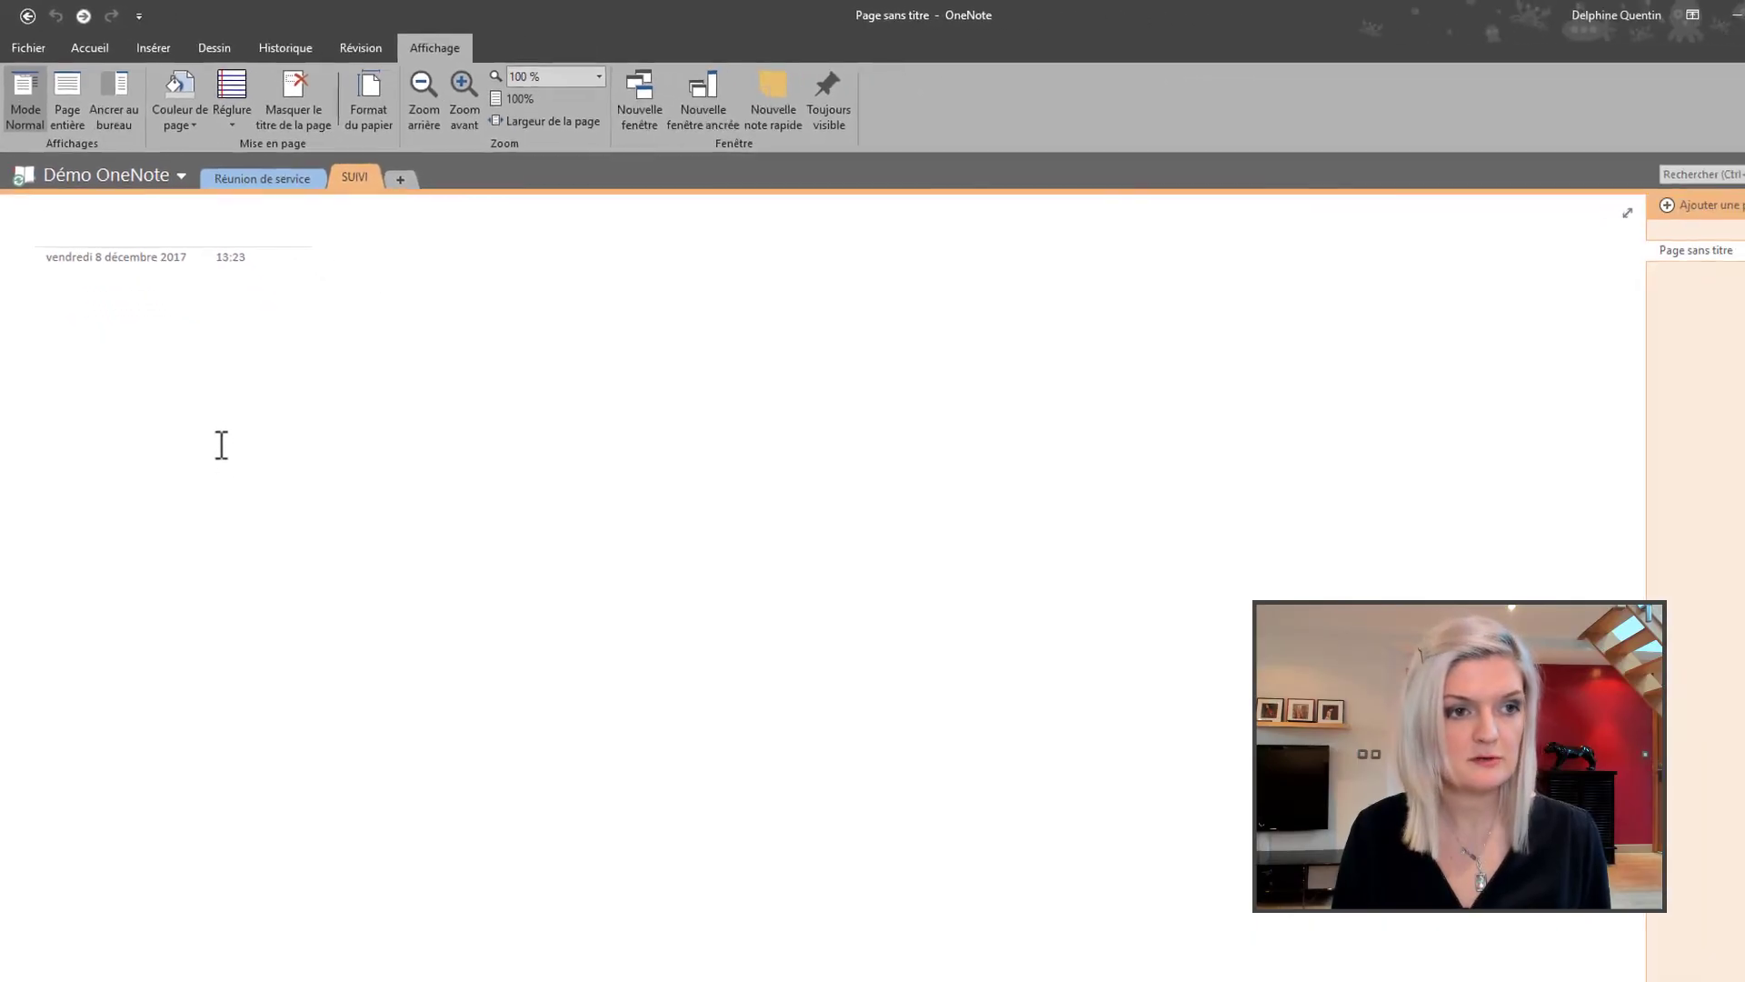
type("A FAIRE")
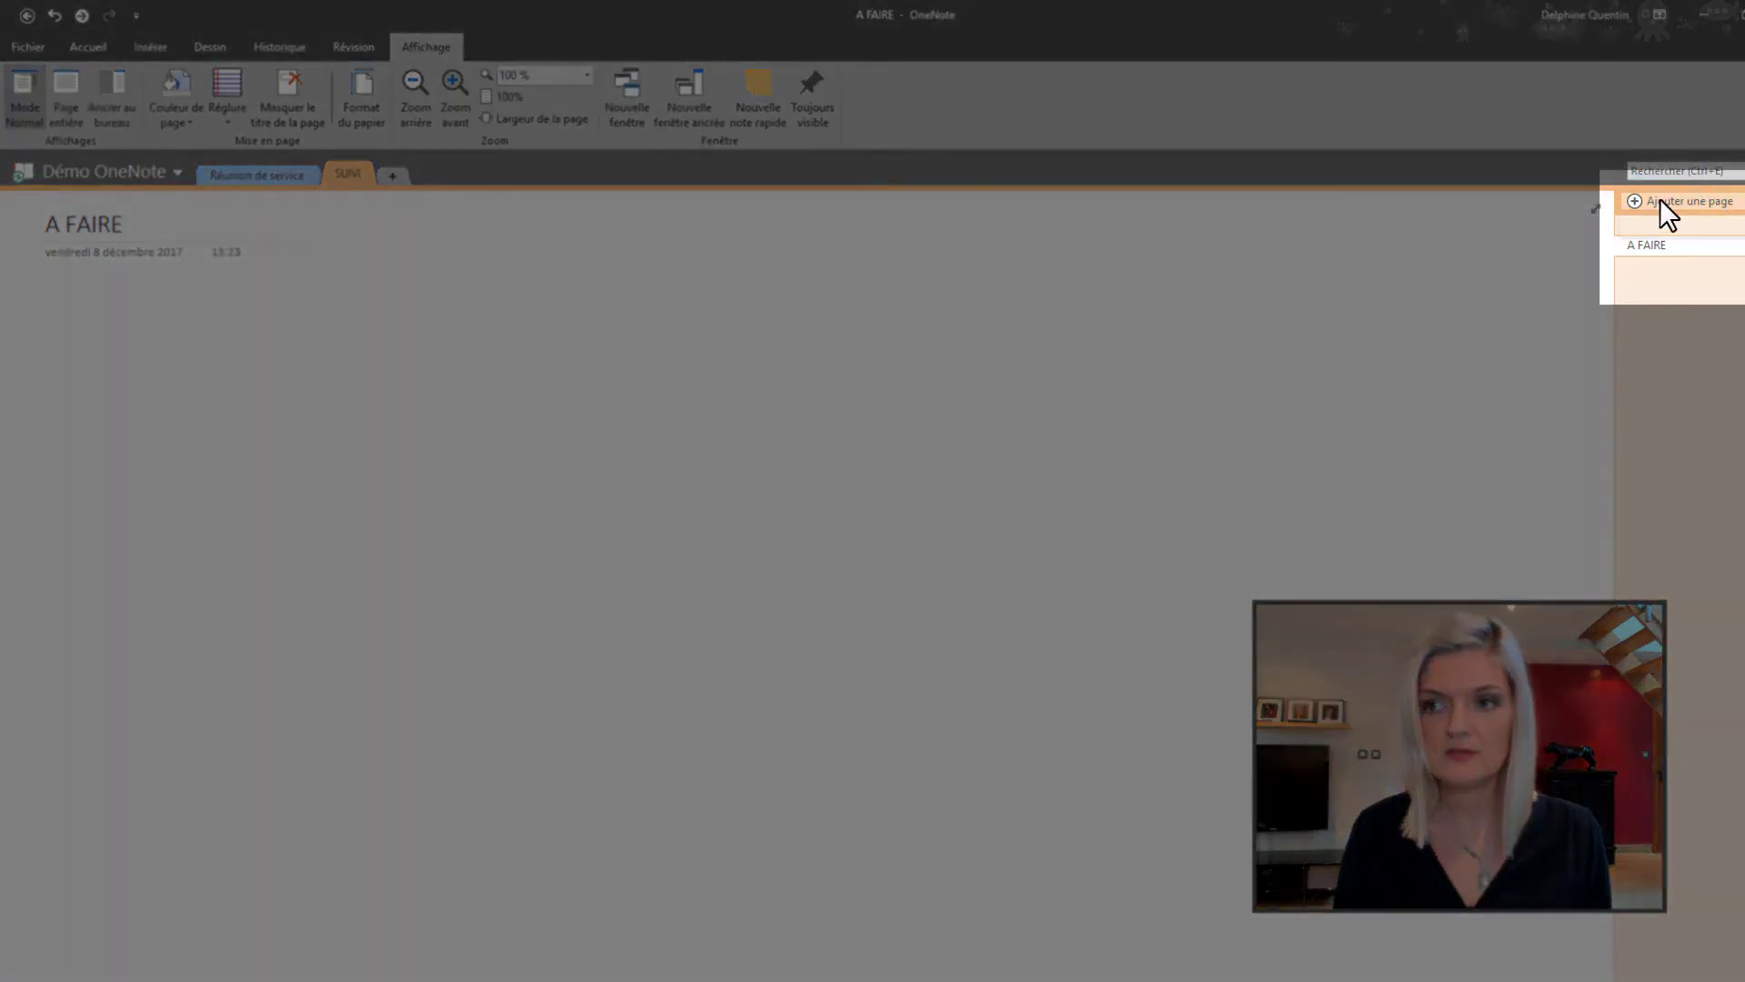
Add a second page to the SUIVI section and title it "En attente de retour".
left_click(1660, 198)
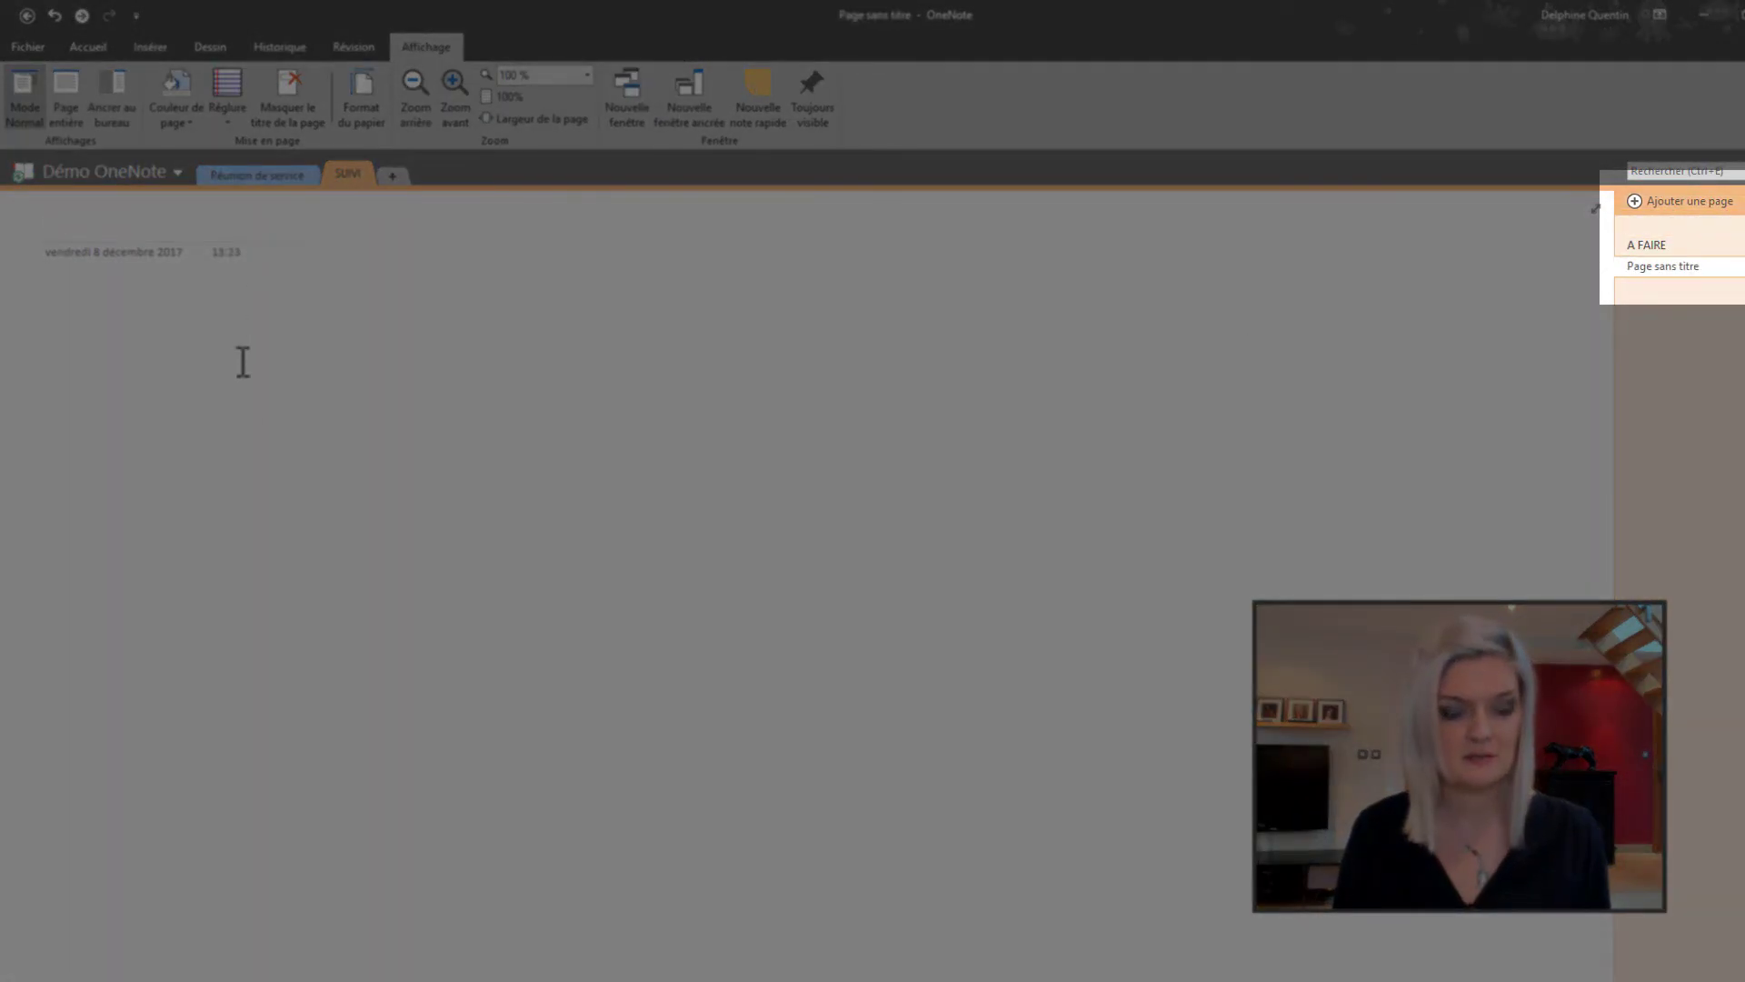
type("En atte")
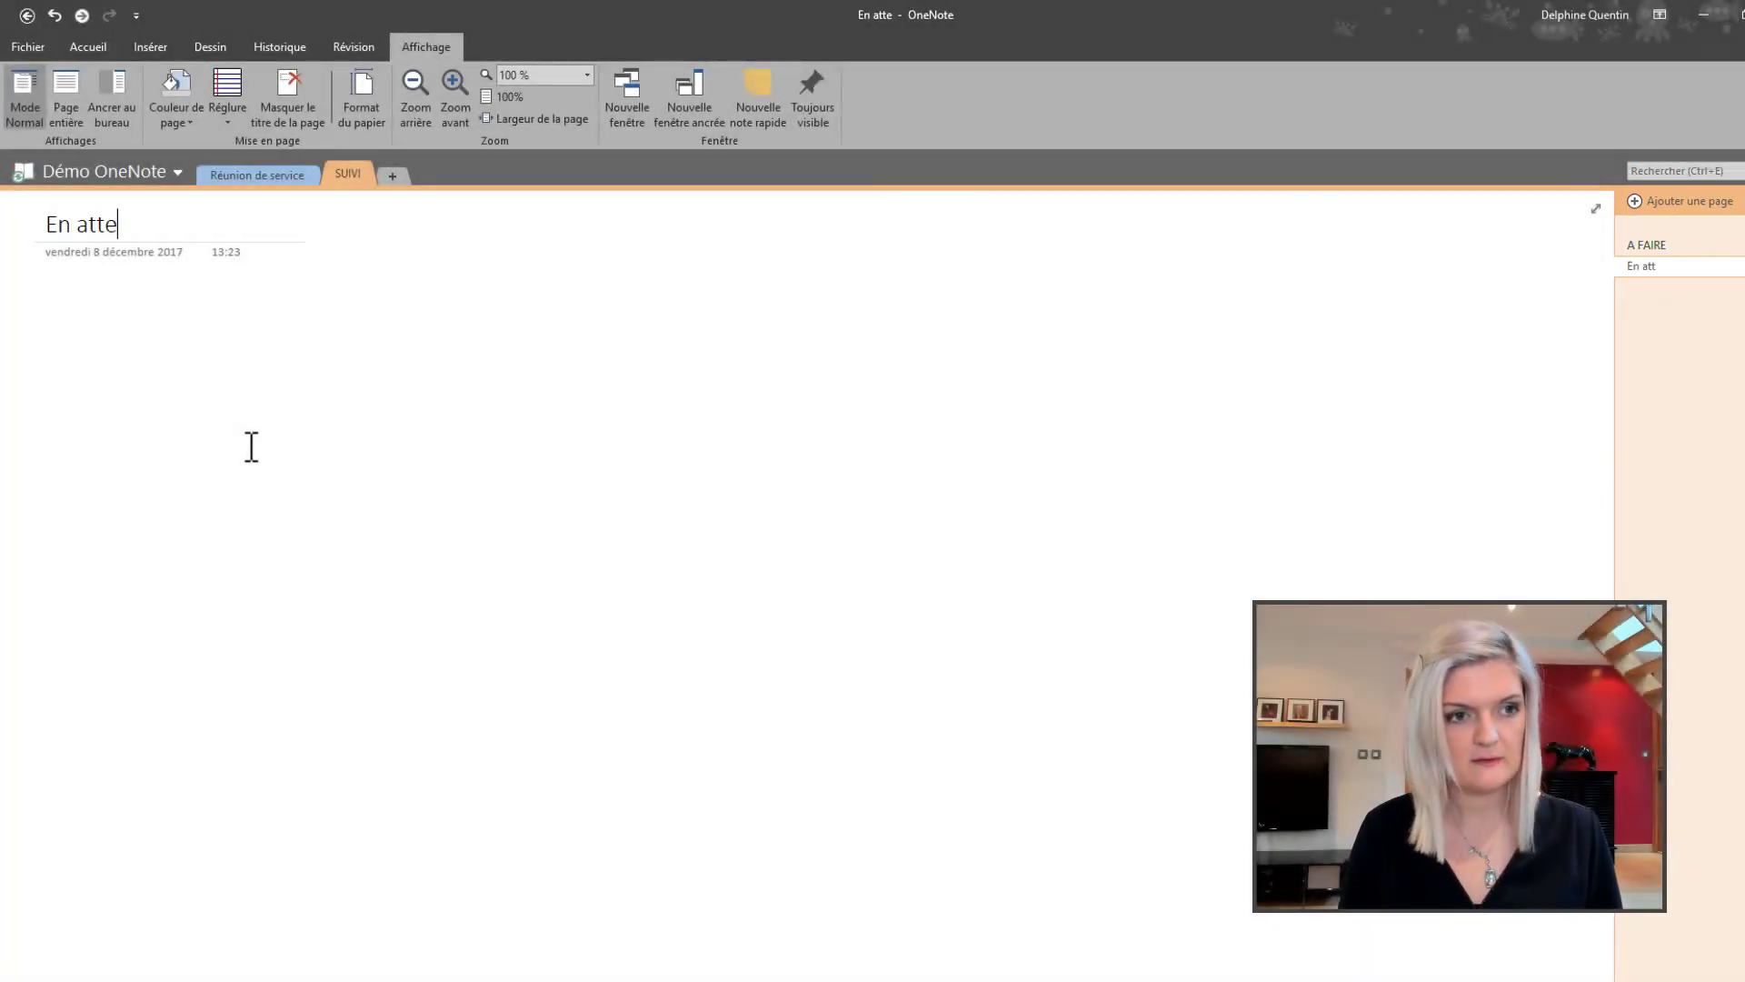
type("nte de retour")
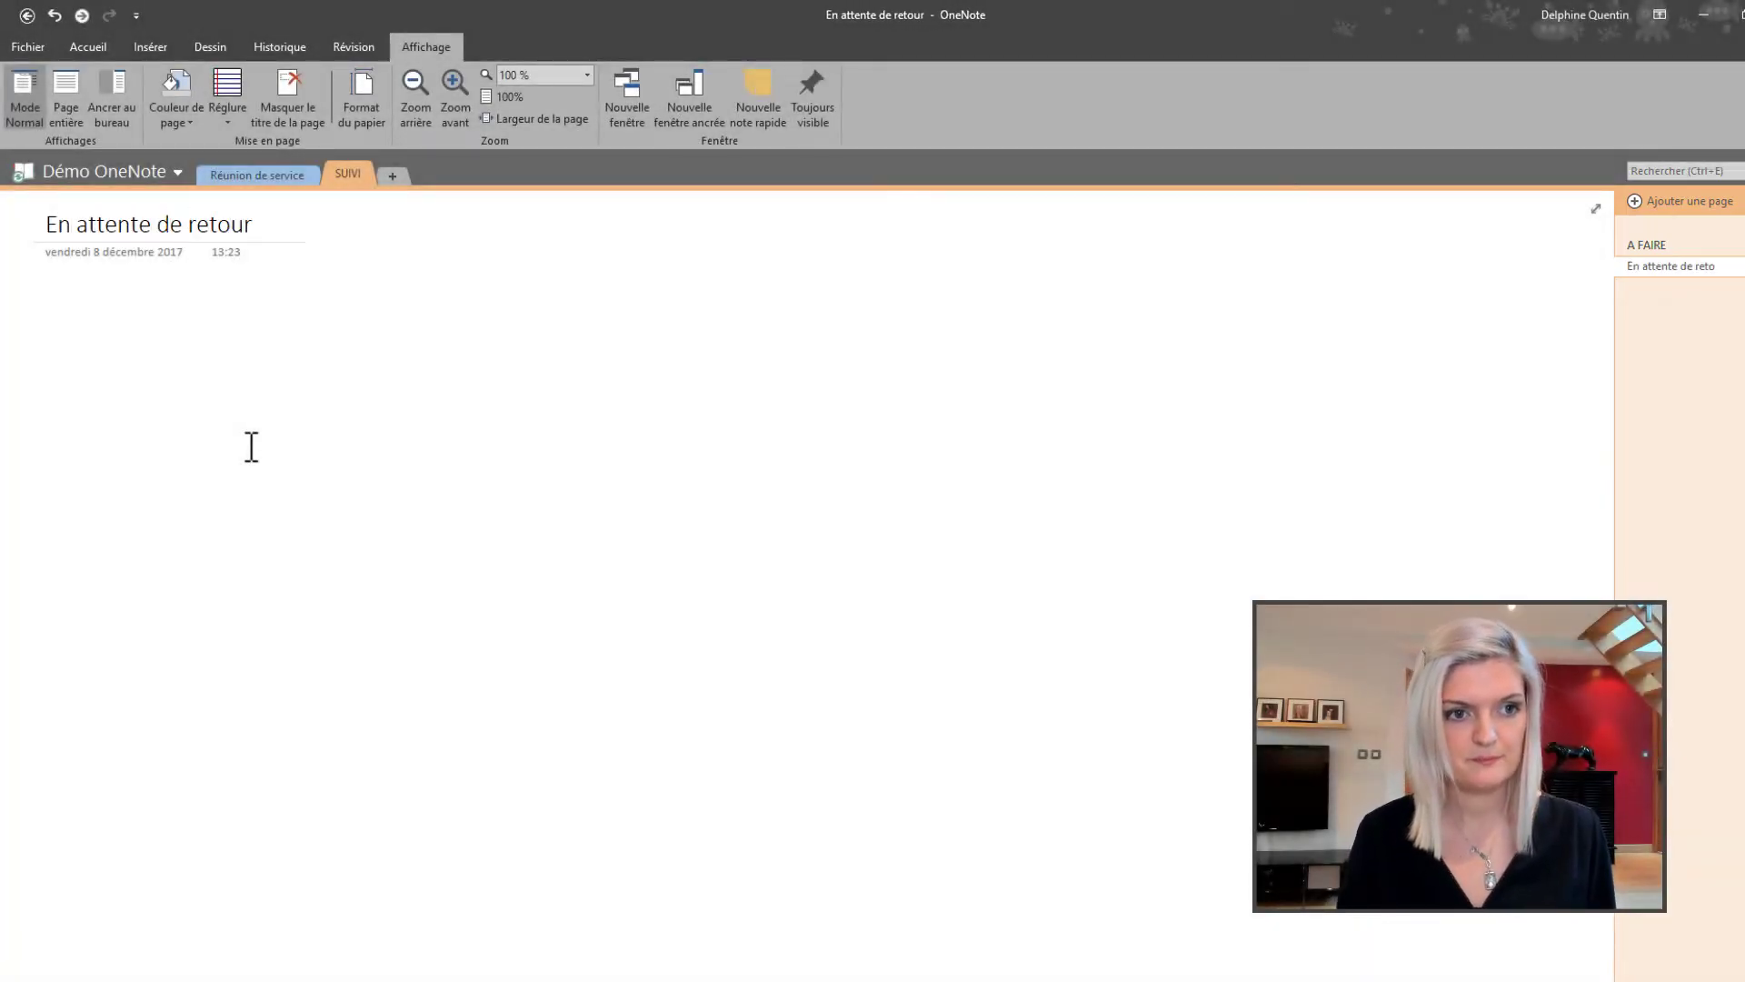
key("Return")
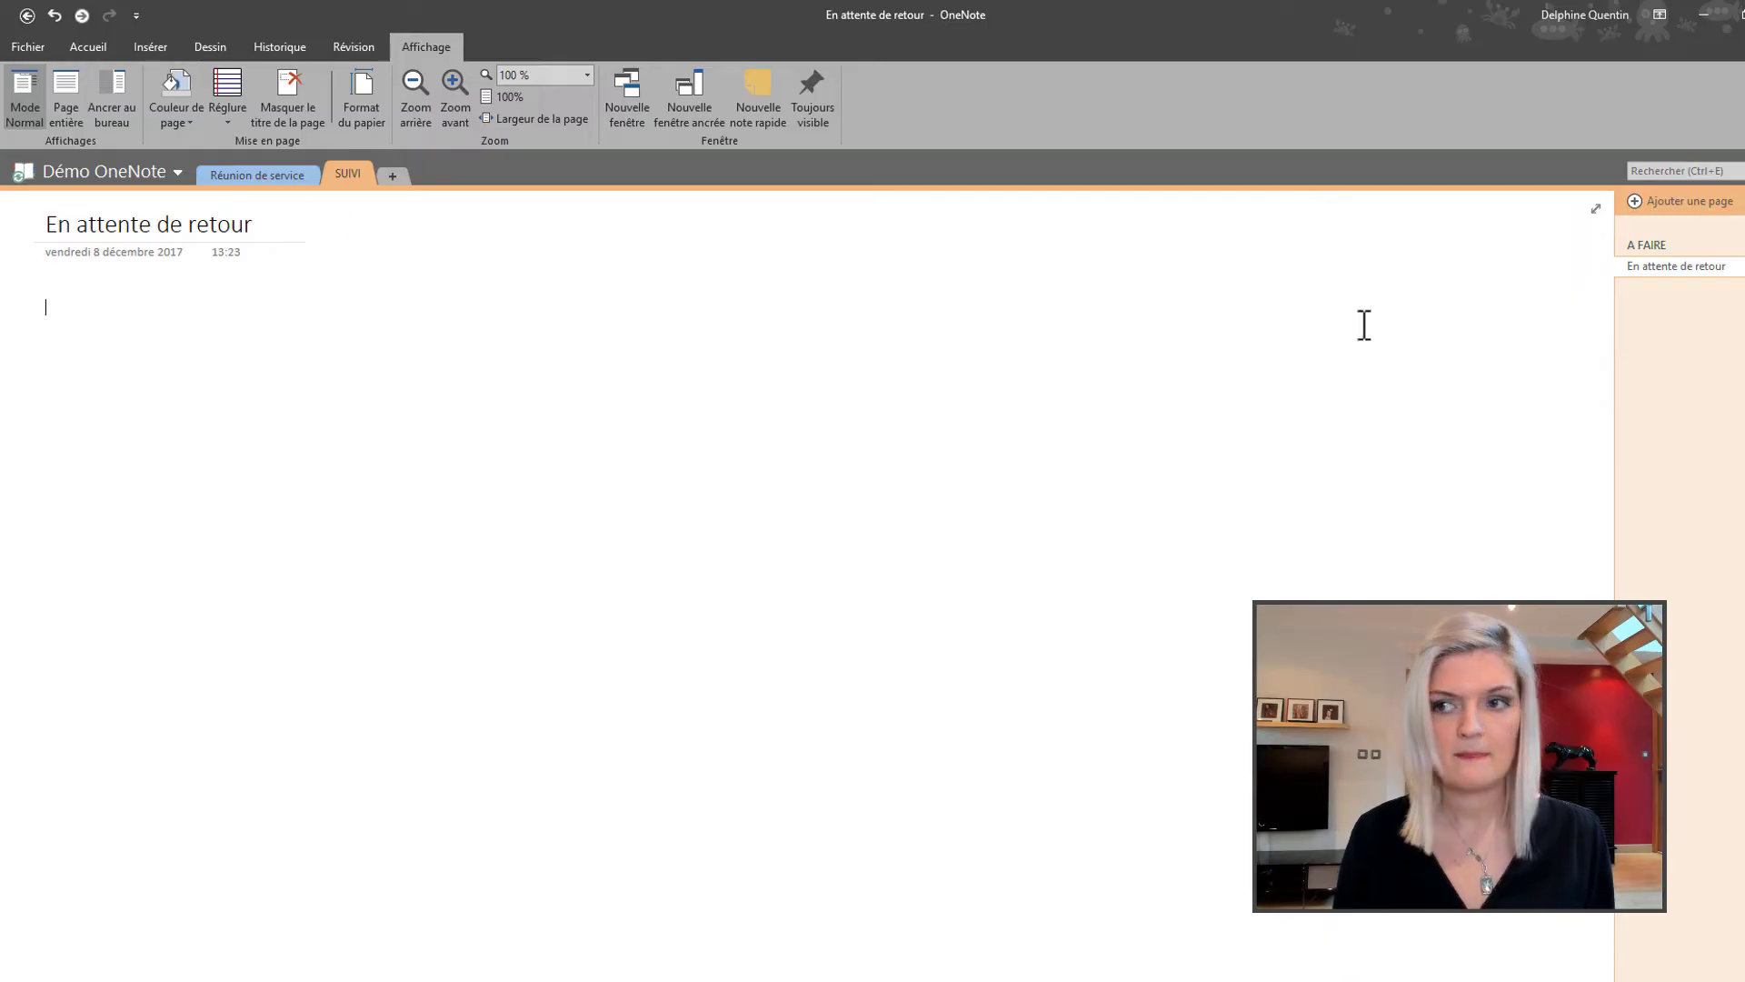
On the A FAIRE page, add a to-do checkbox item reading "Relancer" followed by the contact's name.
left_click(1645, 251)
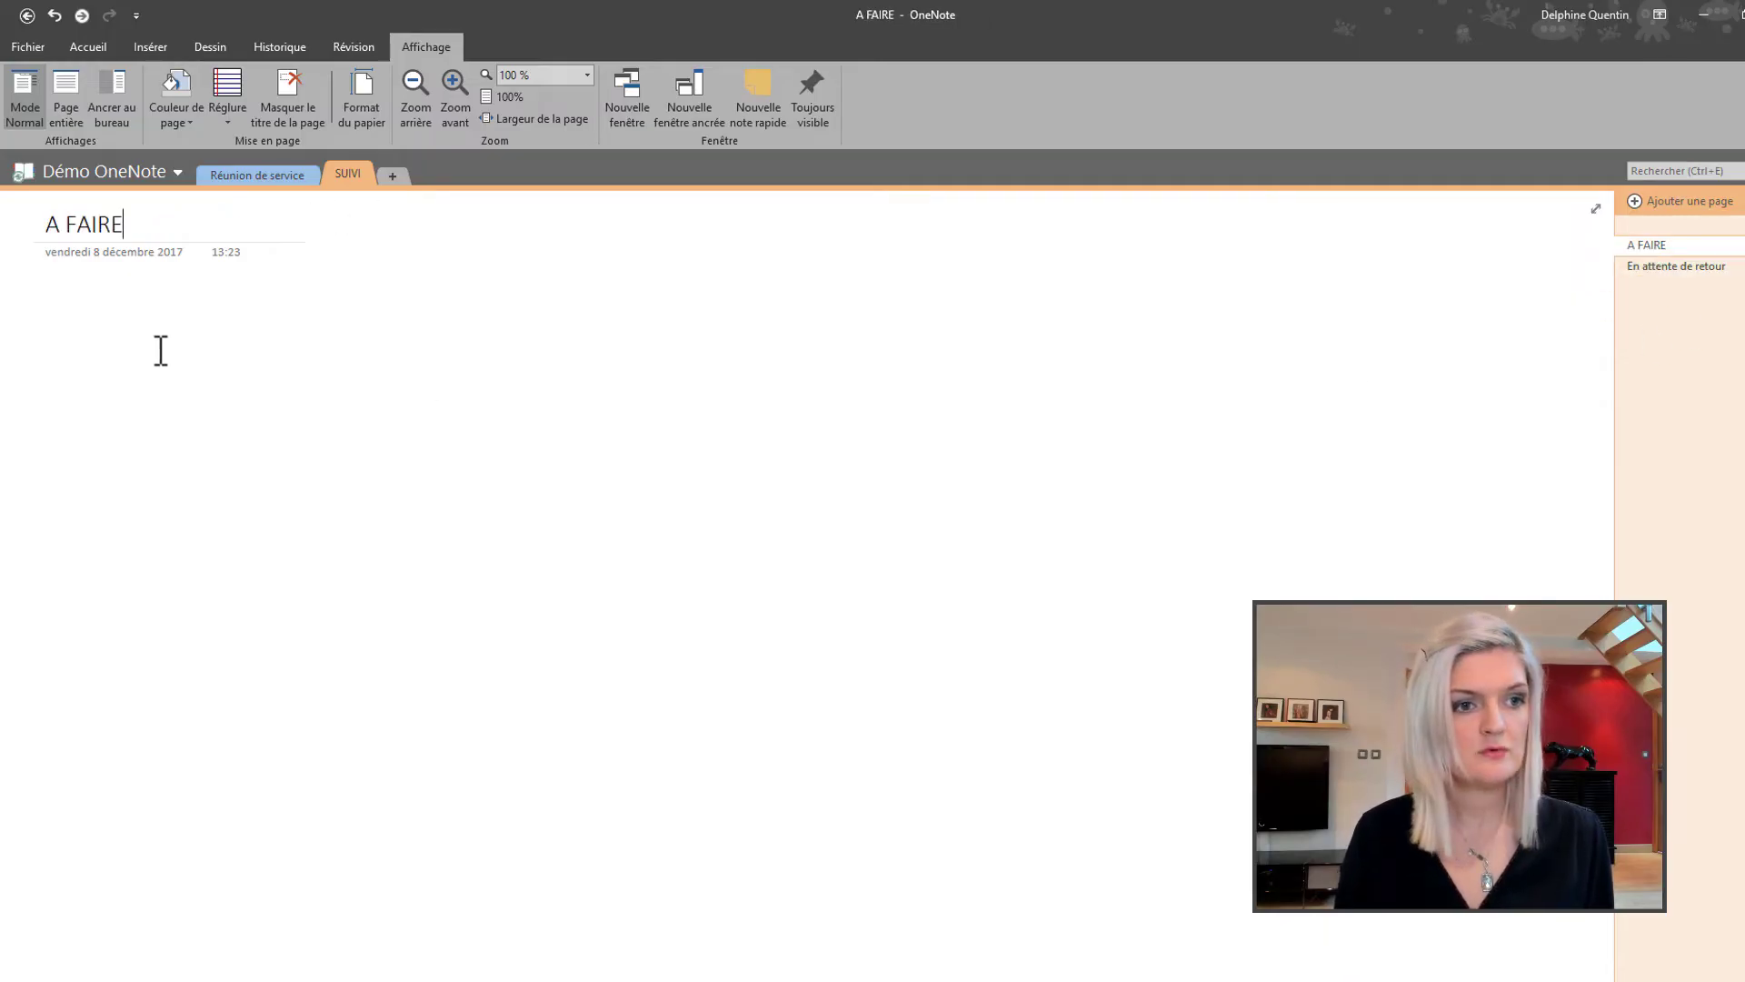
key("Return")
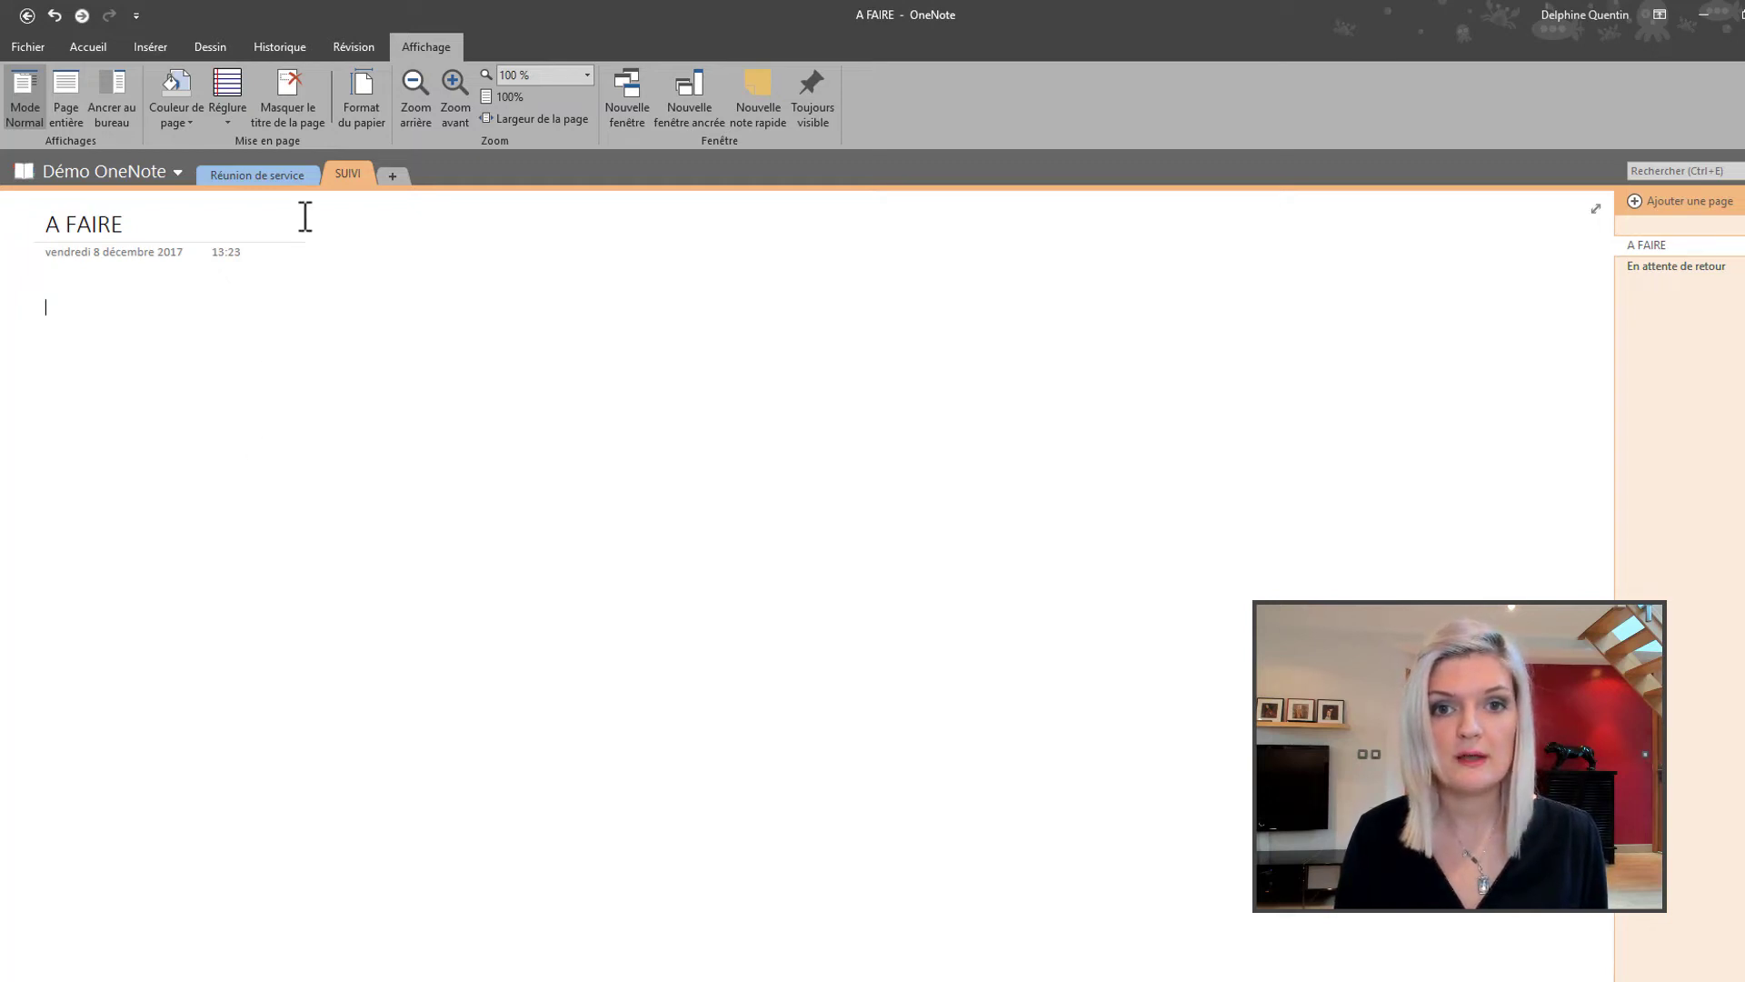
left_click(91, 45)
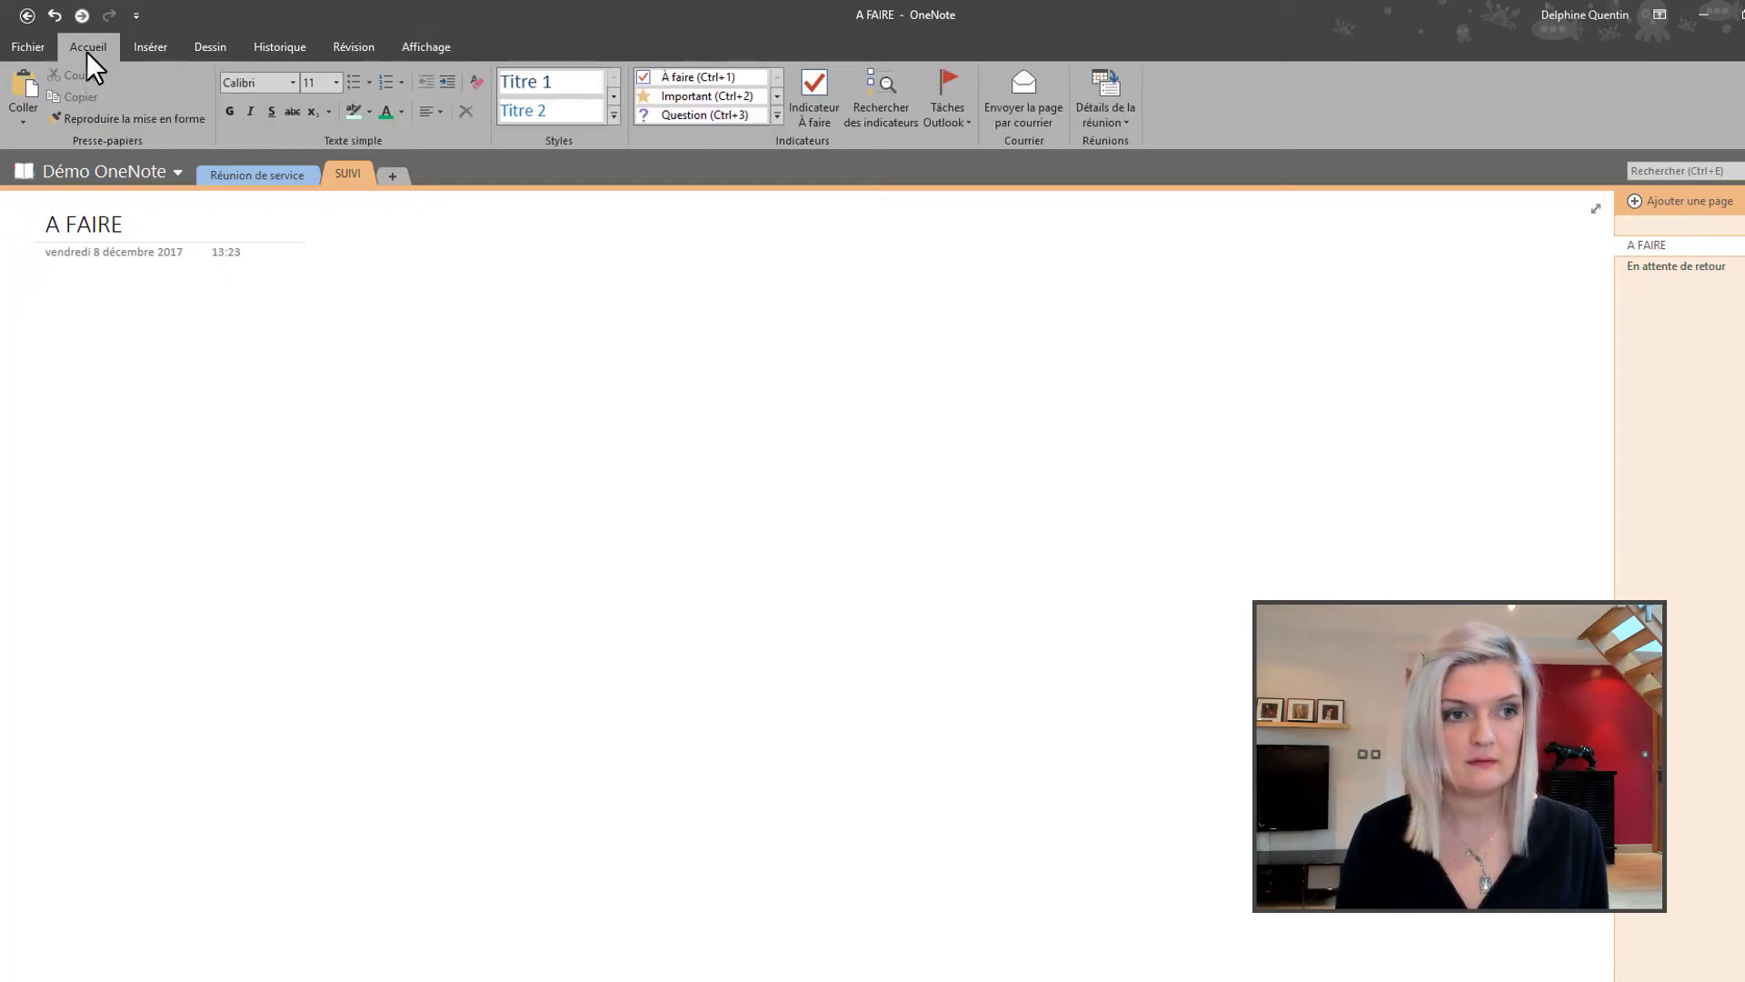
left_click(815, 91)
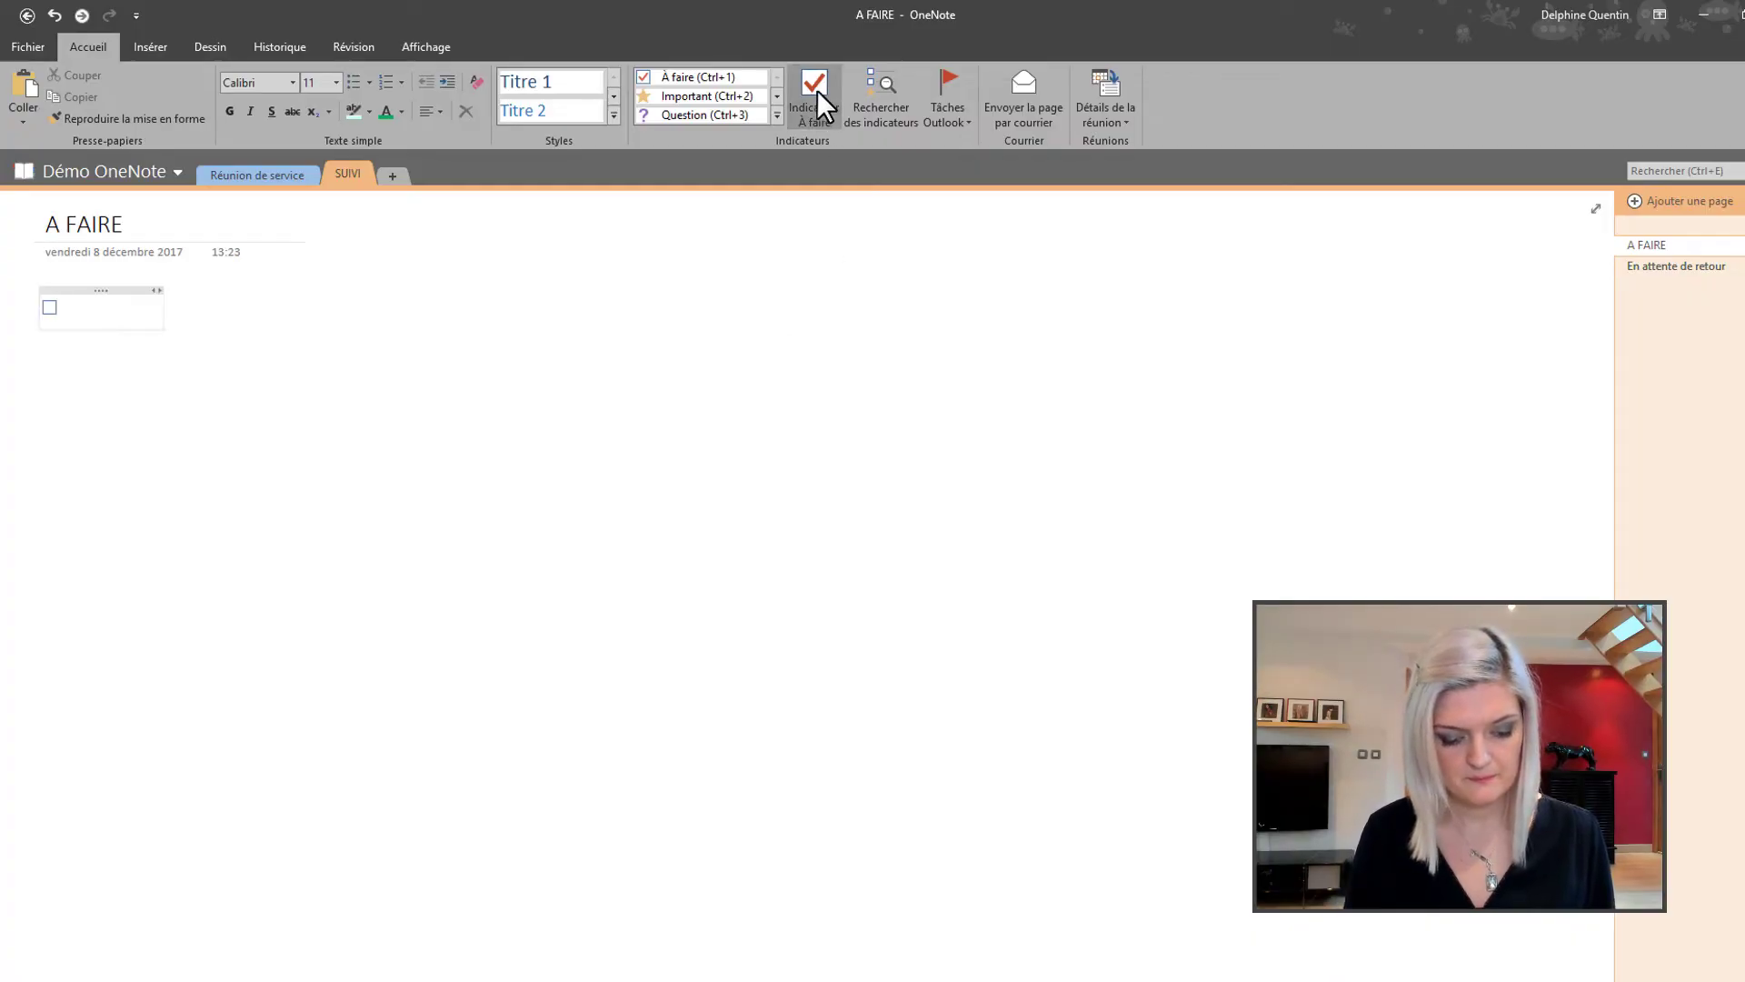
type("Relancer")
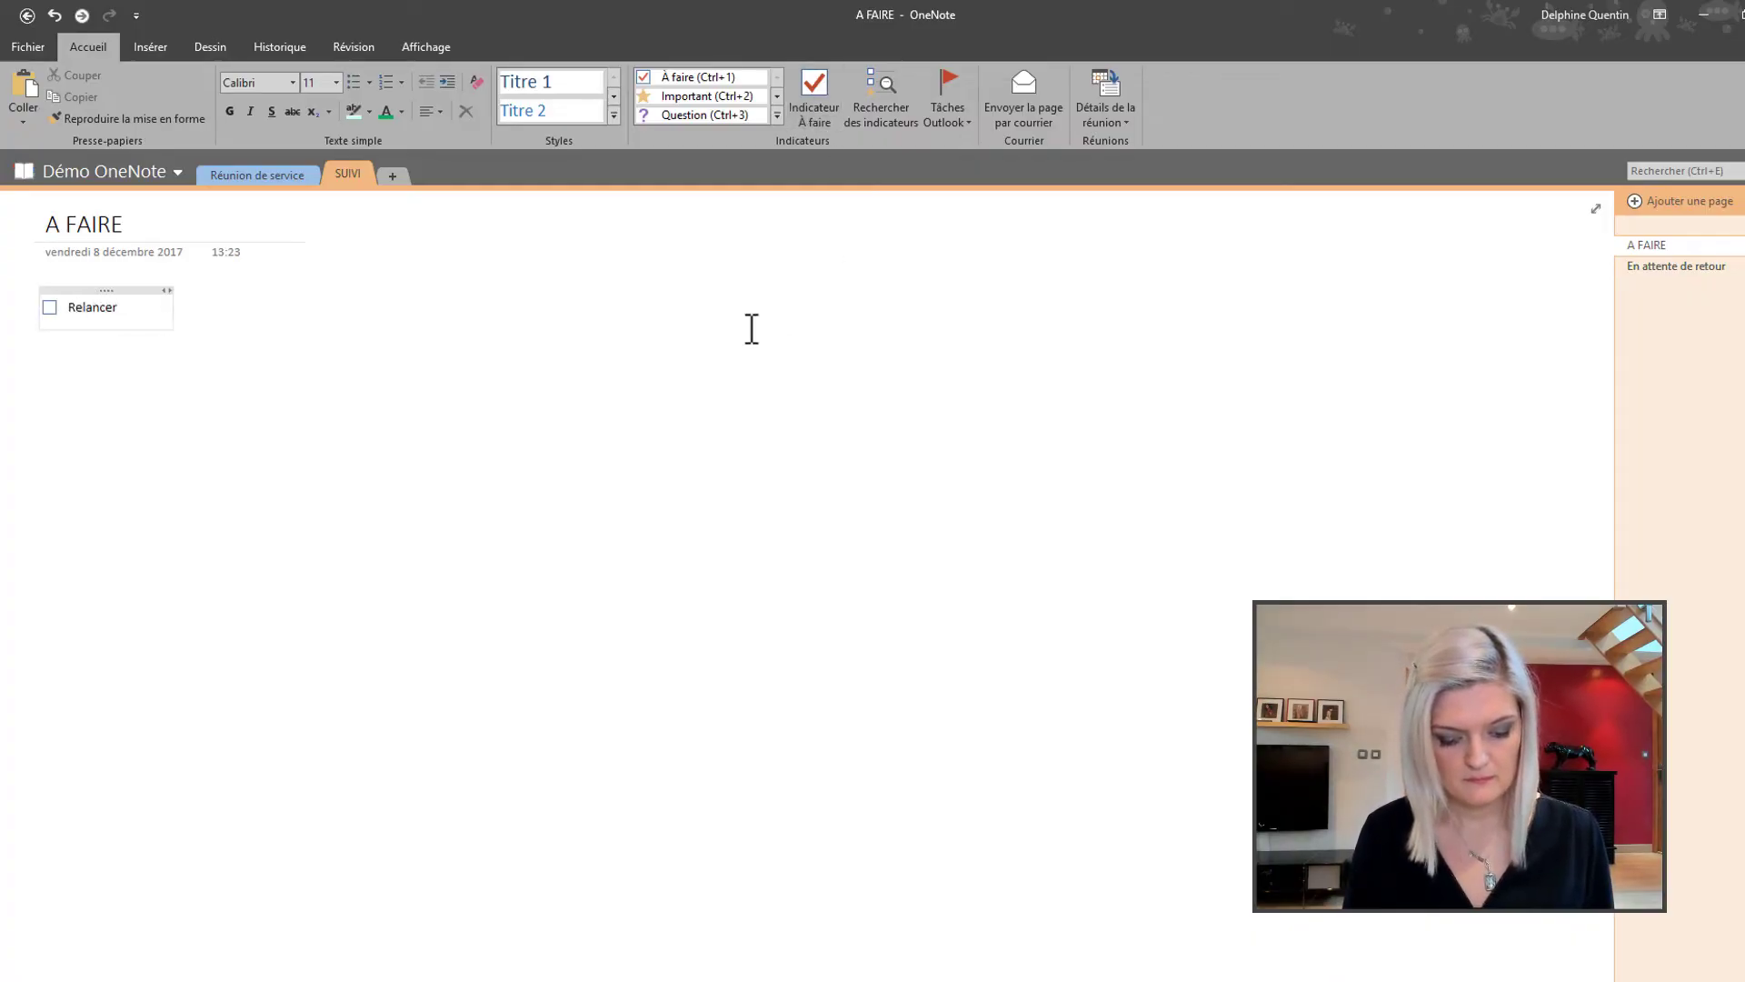
type(" M. Unterl")
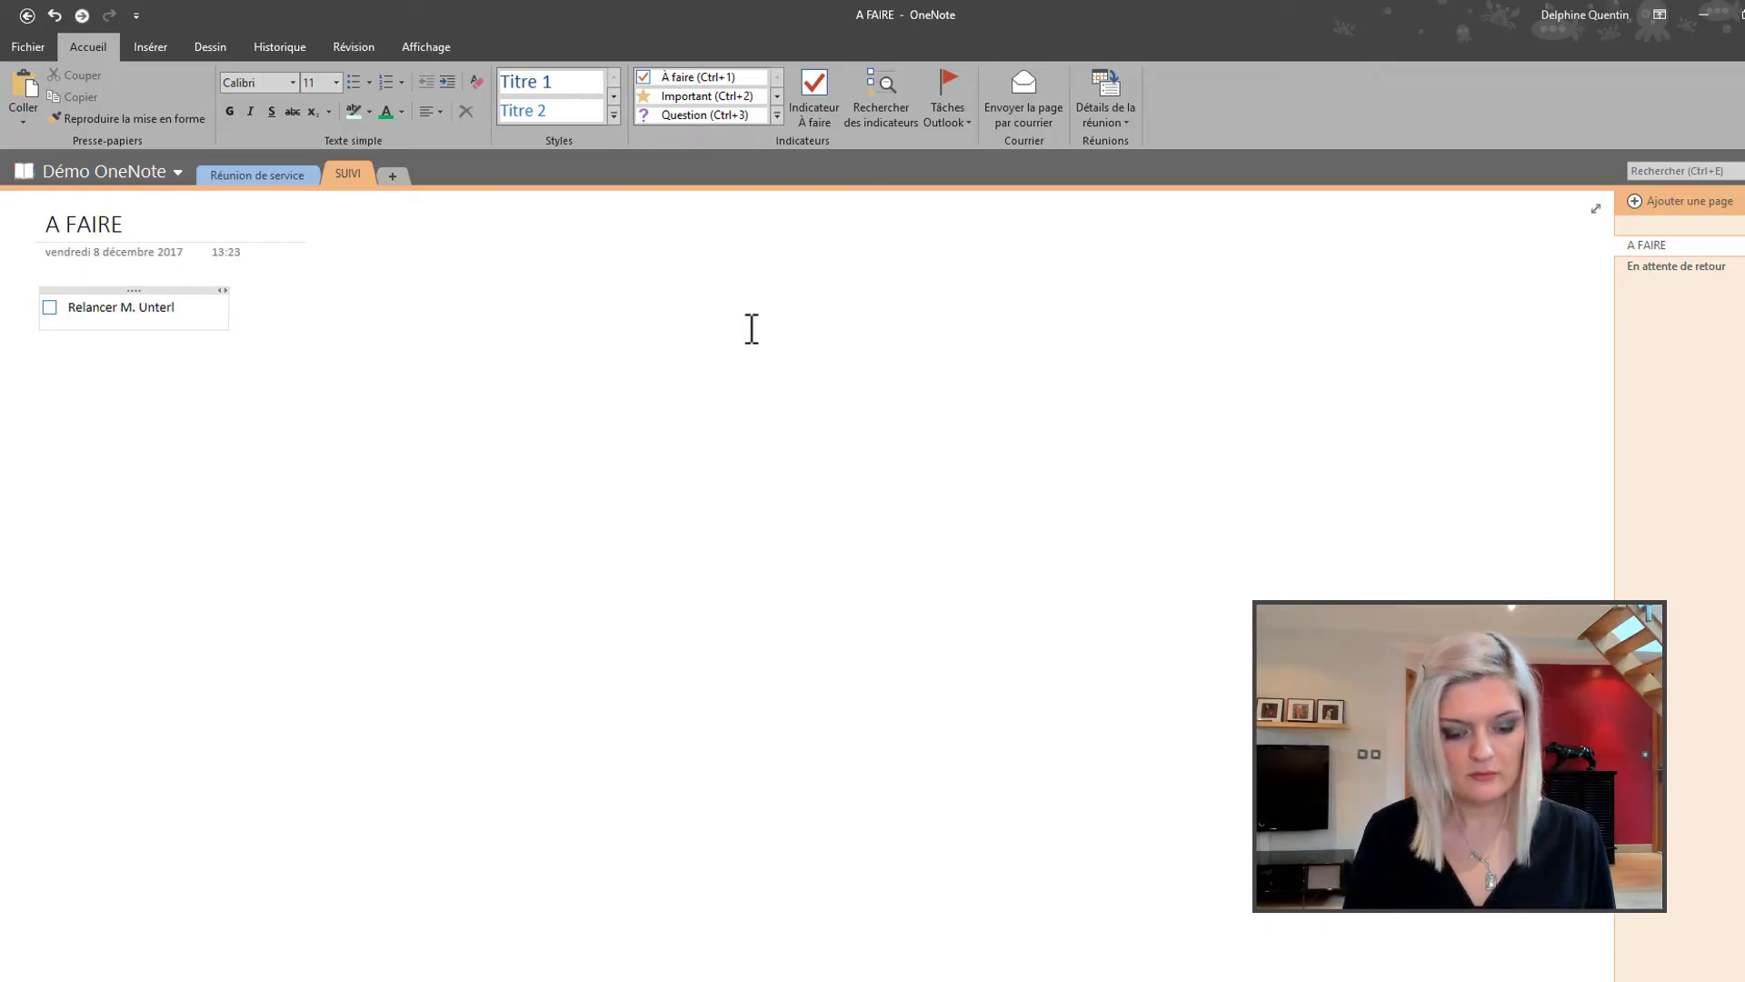
key("BackSpace")
key("BackSpace")
type("l")
Add a second to-do item reading "Répondre au mail" under the first one.
key("Return")
type("Répo")
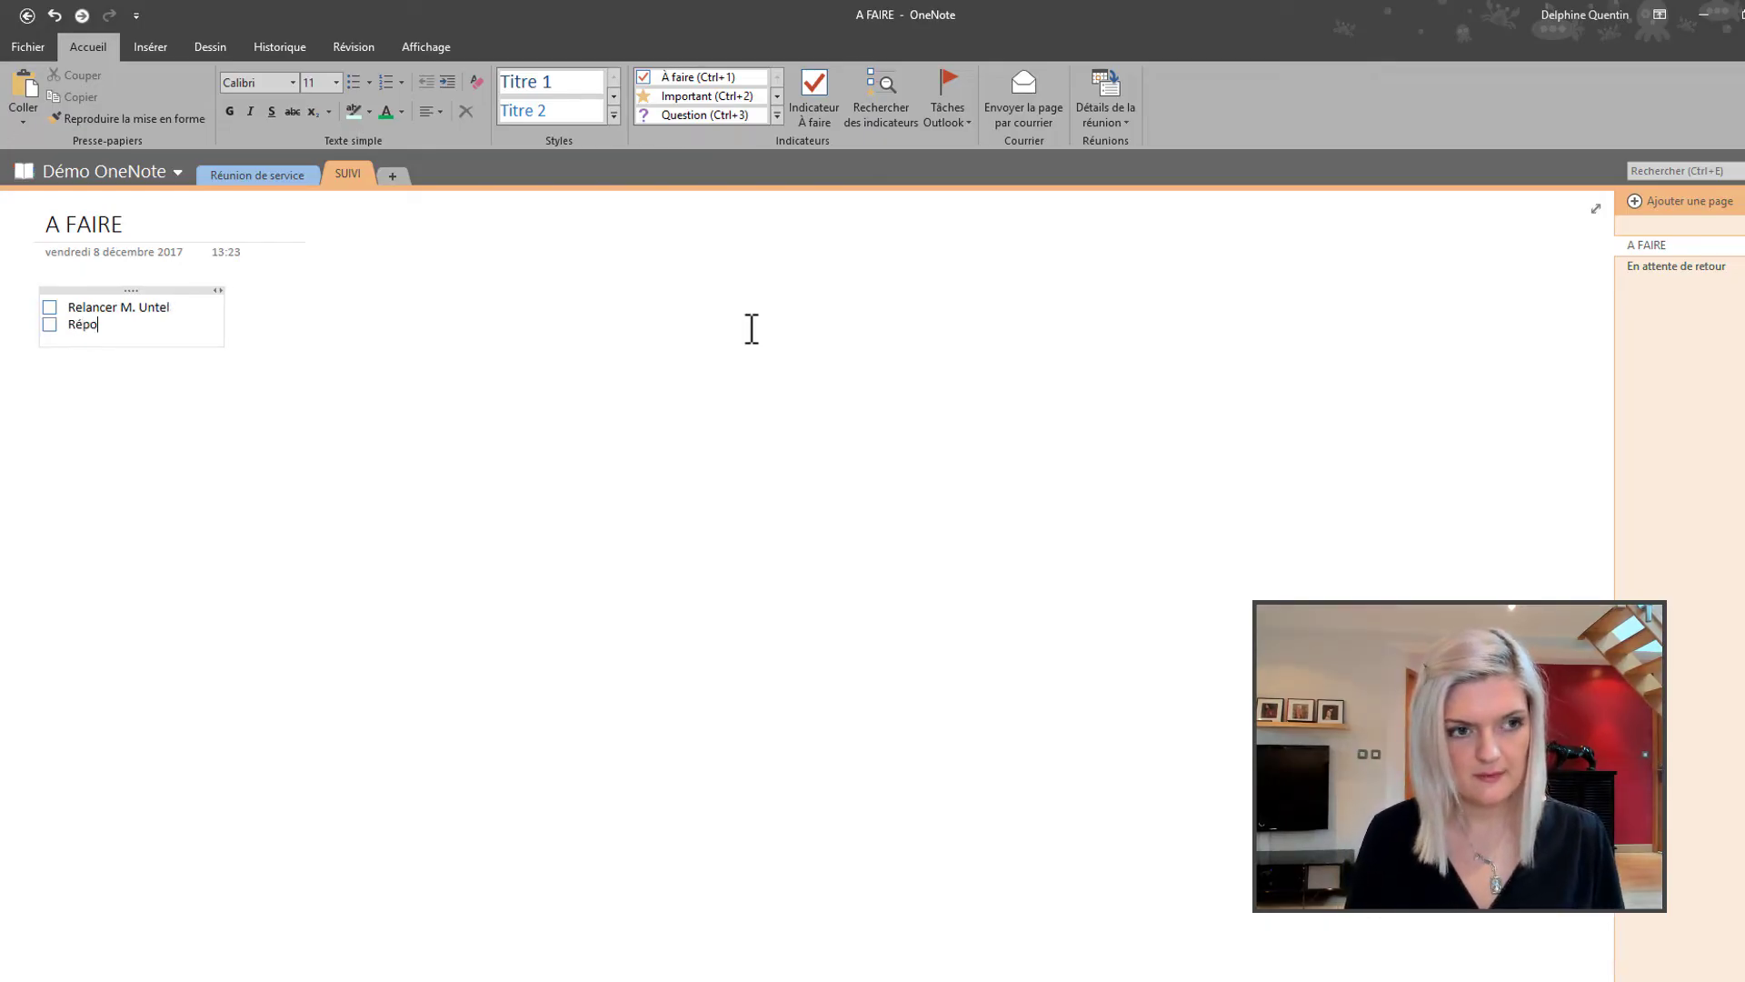
type("ndre au mail")
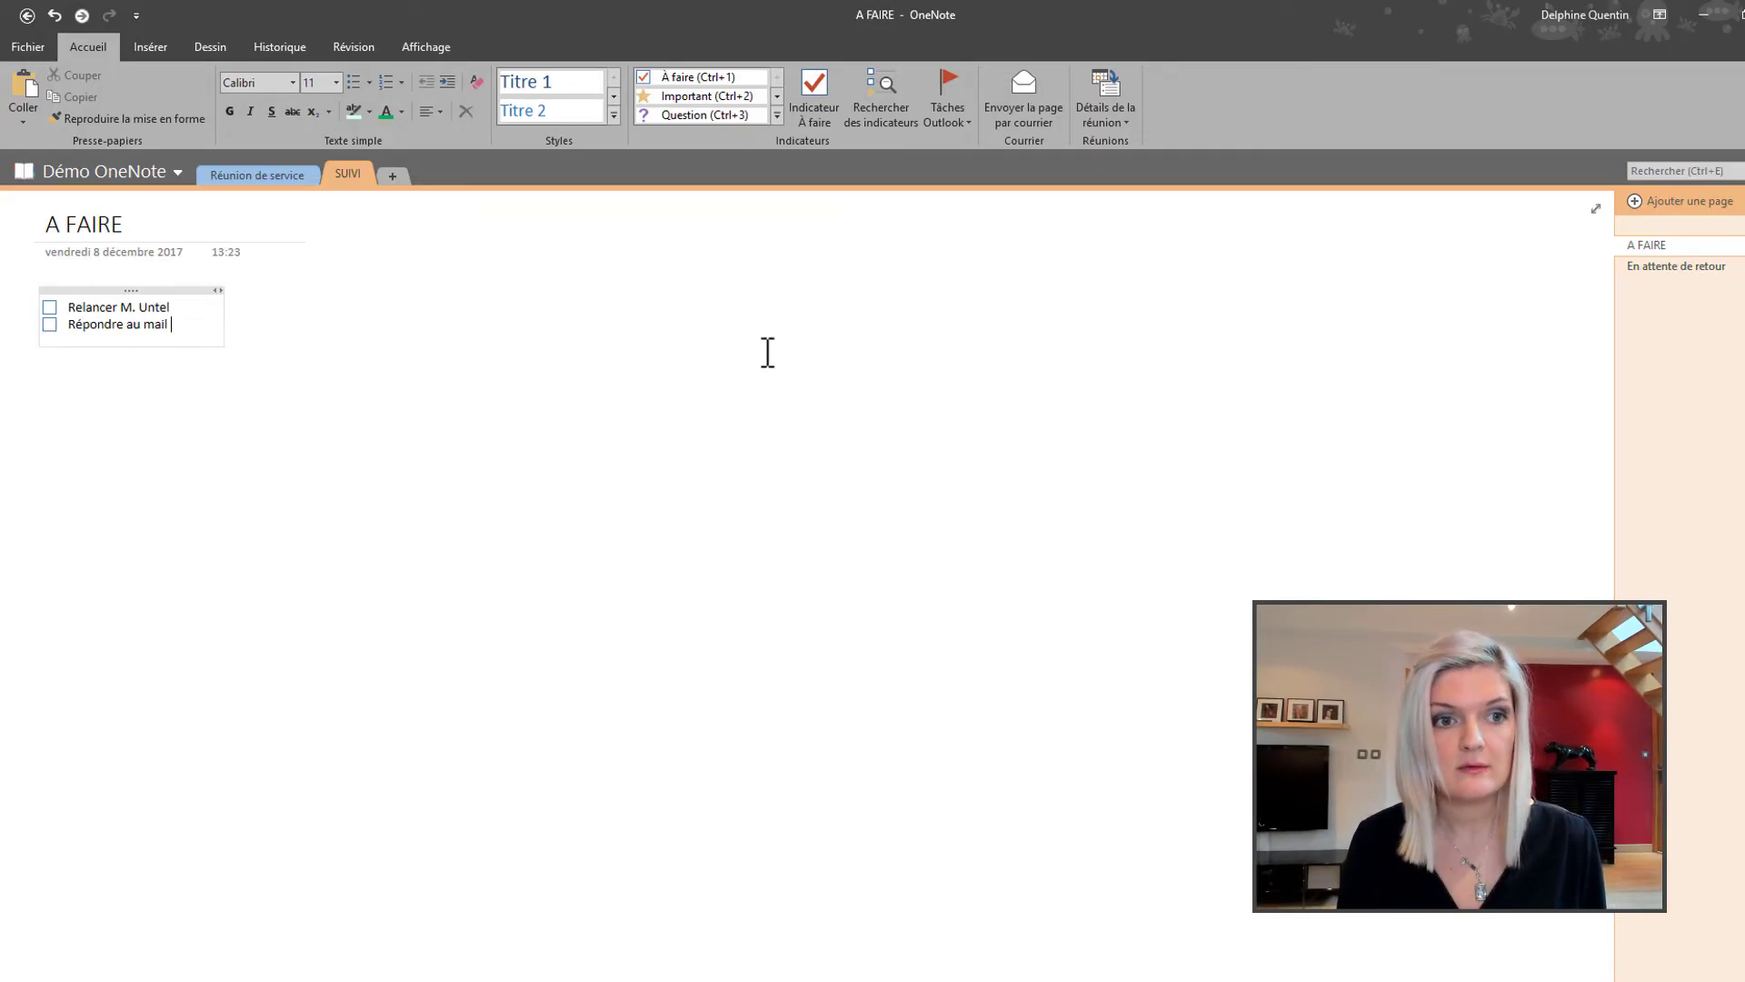
From Outlook, send the "Démo OneNote" email to the active A FAIRE page in OneNote and place it to the right of the to-do list.
left_click_drag(0, 106, 709, 200)
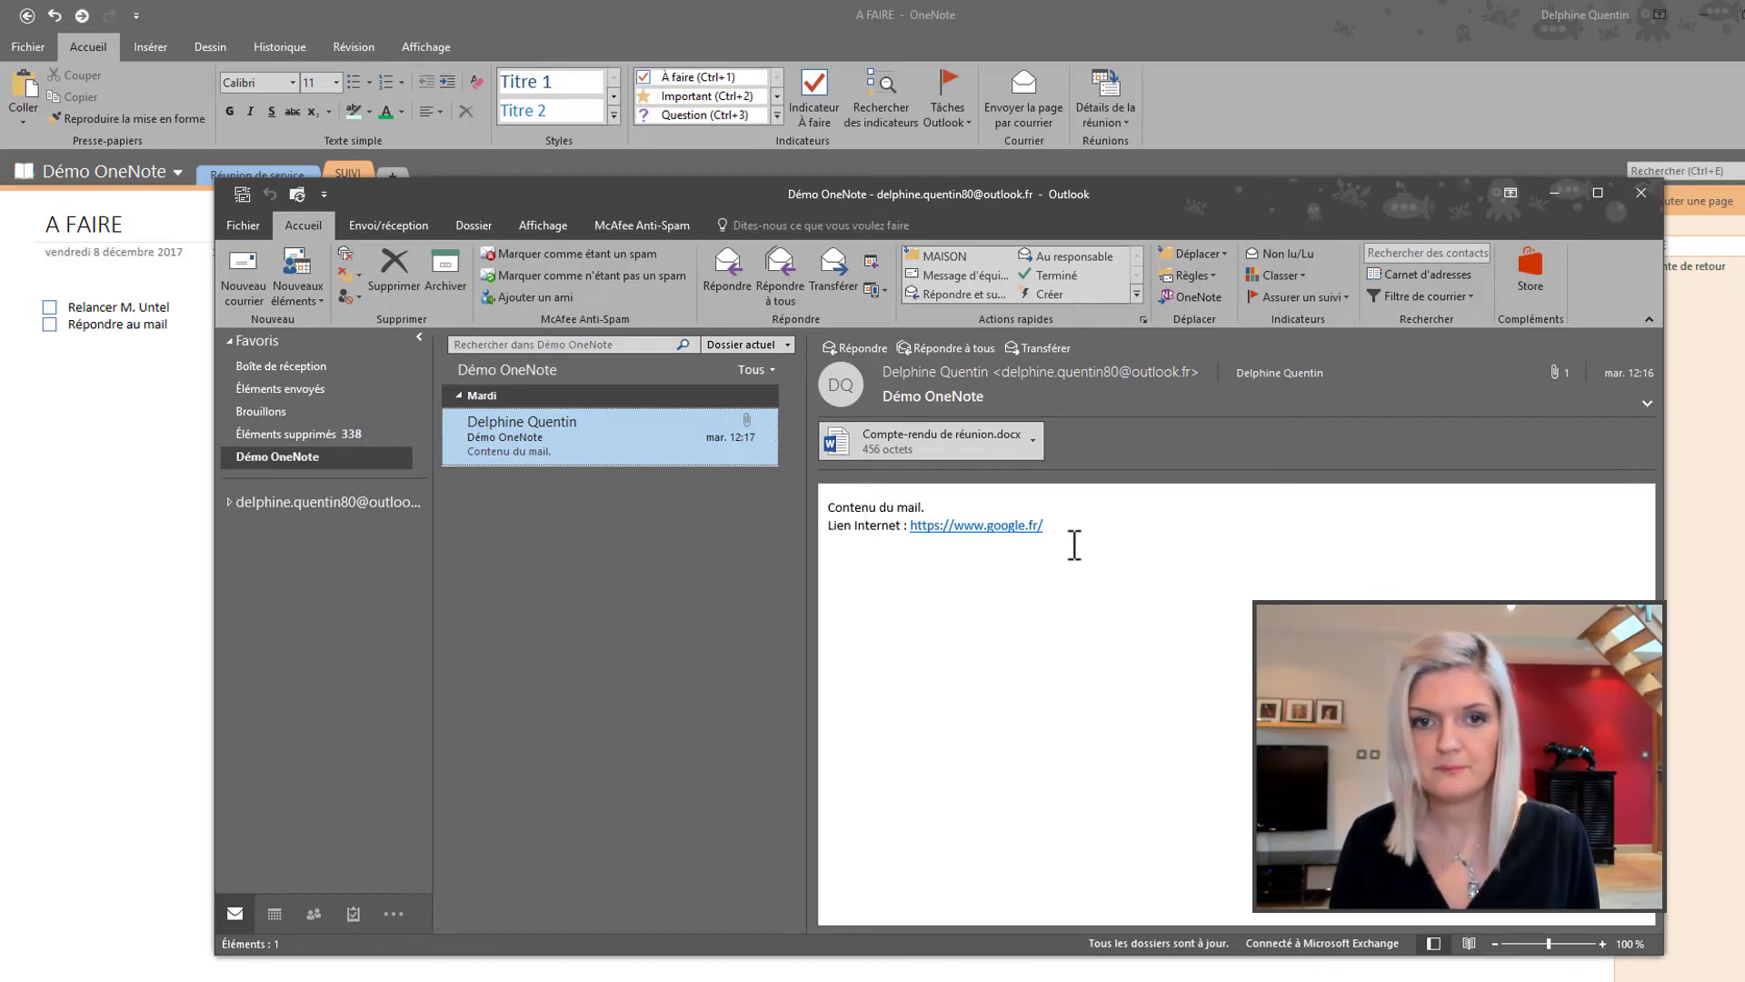
left_click(1202, 296)
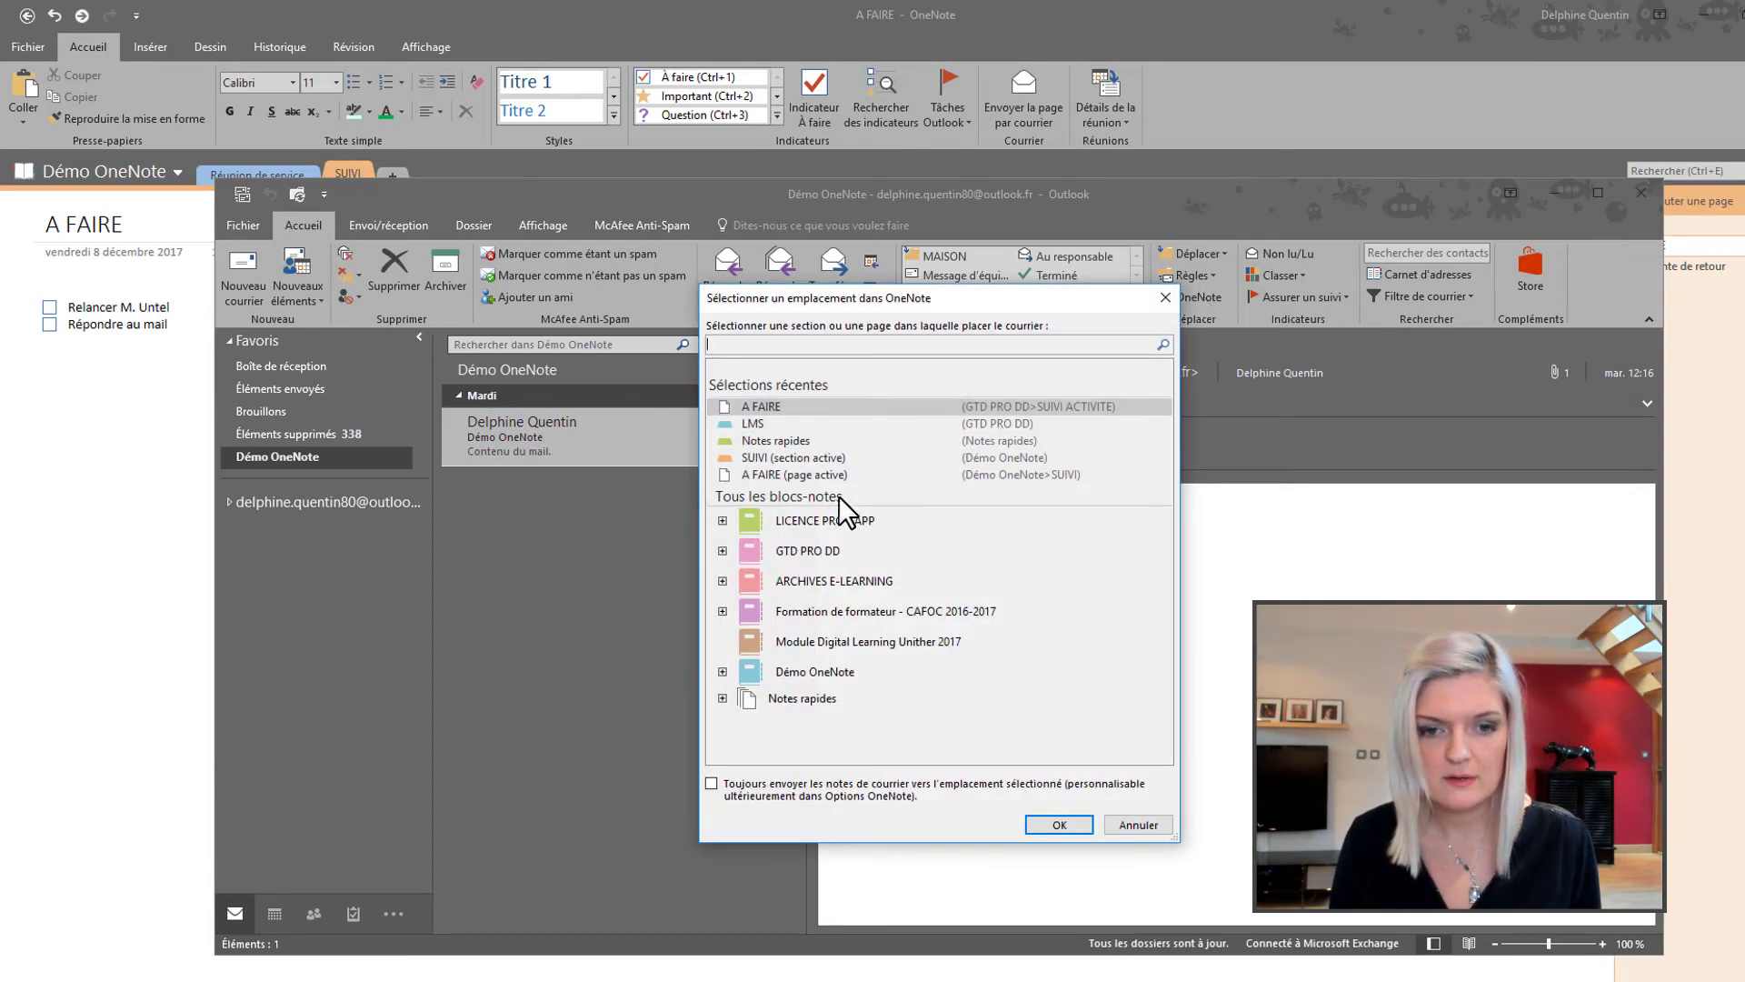
left_click(787, 474)
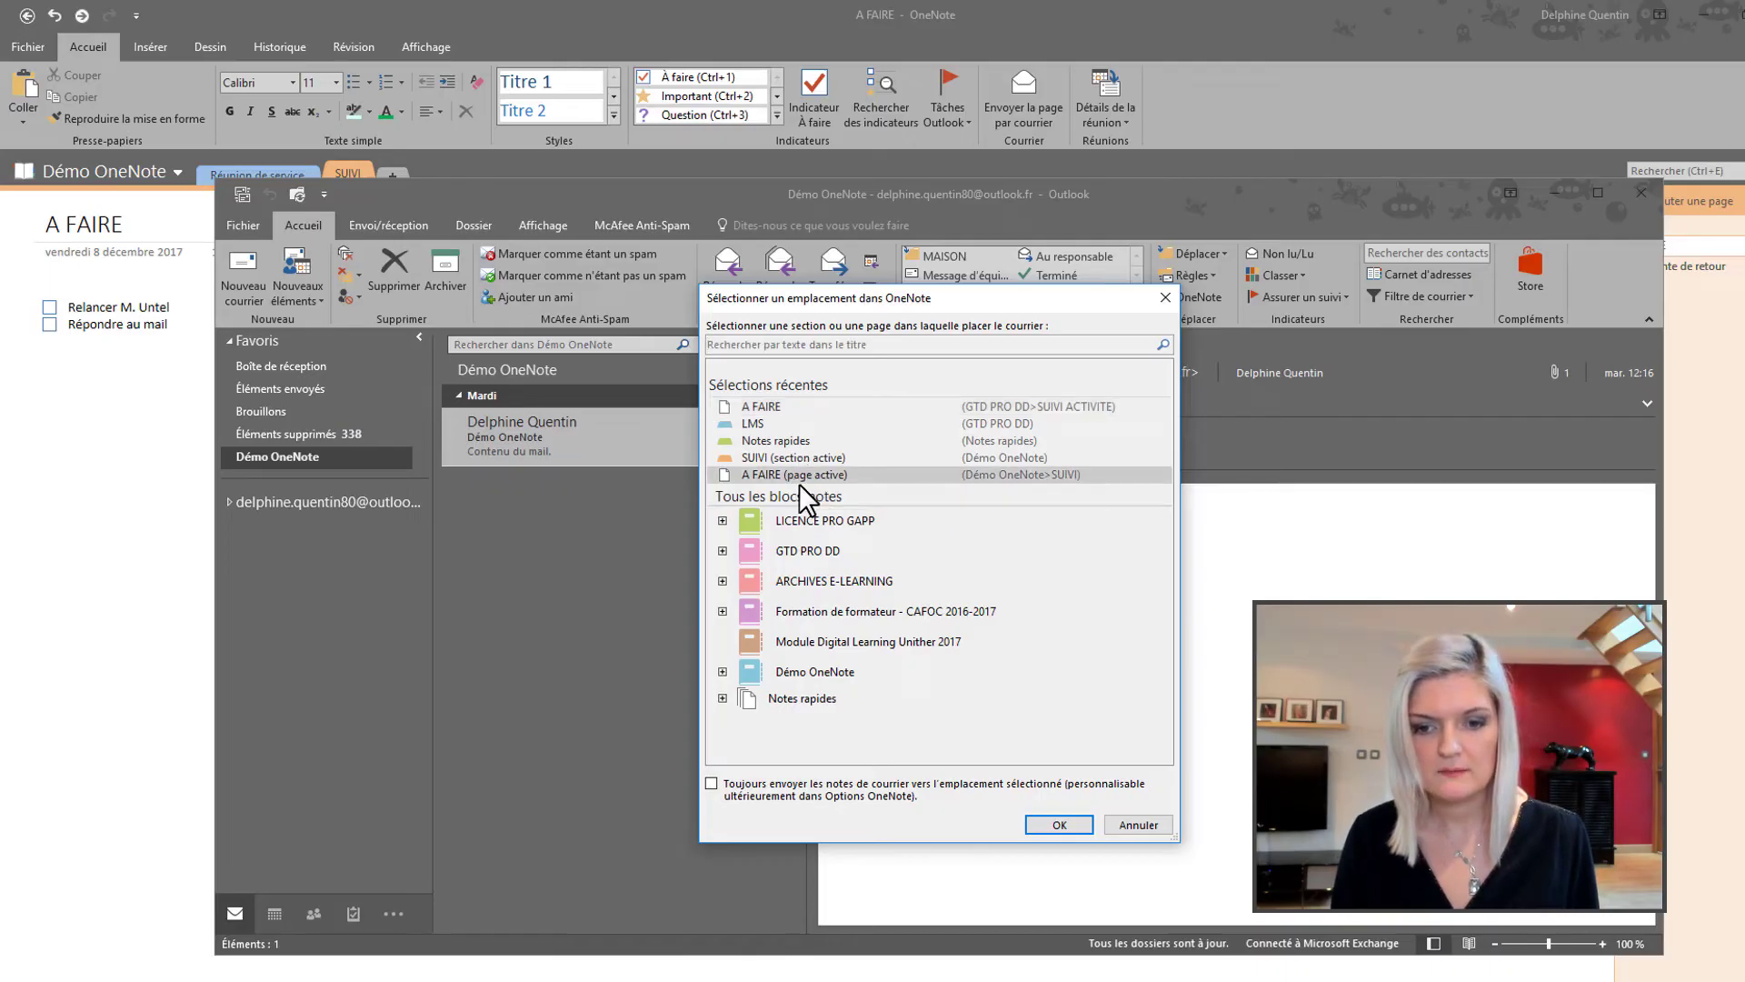
left_click(1049, 819)
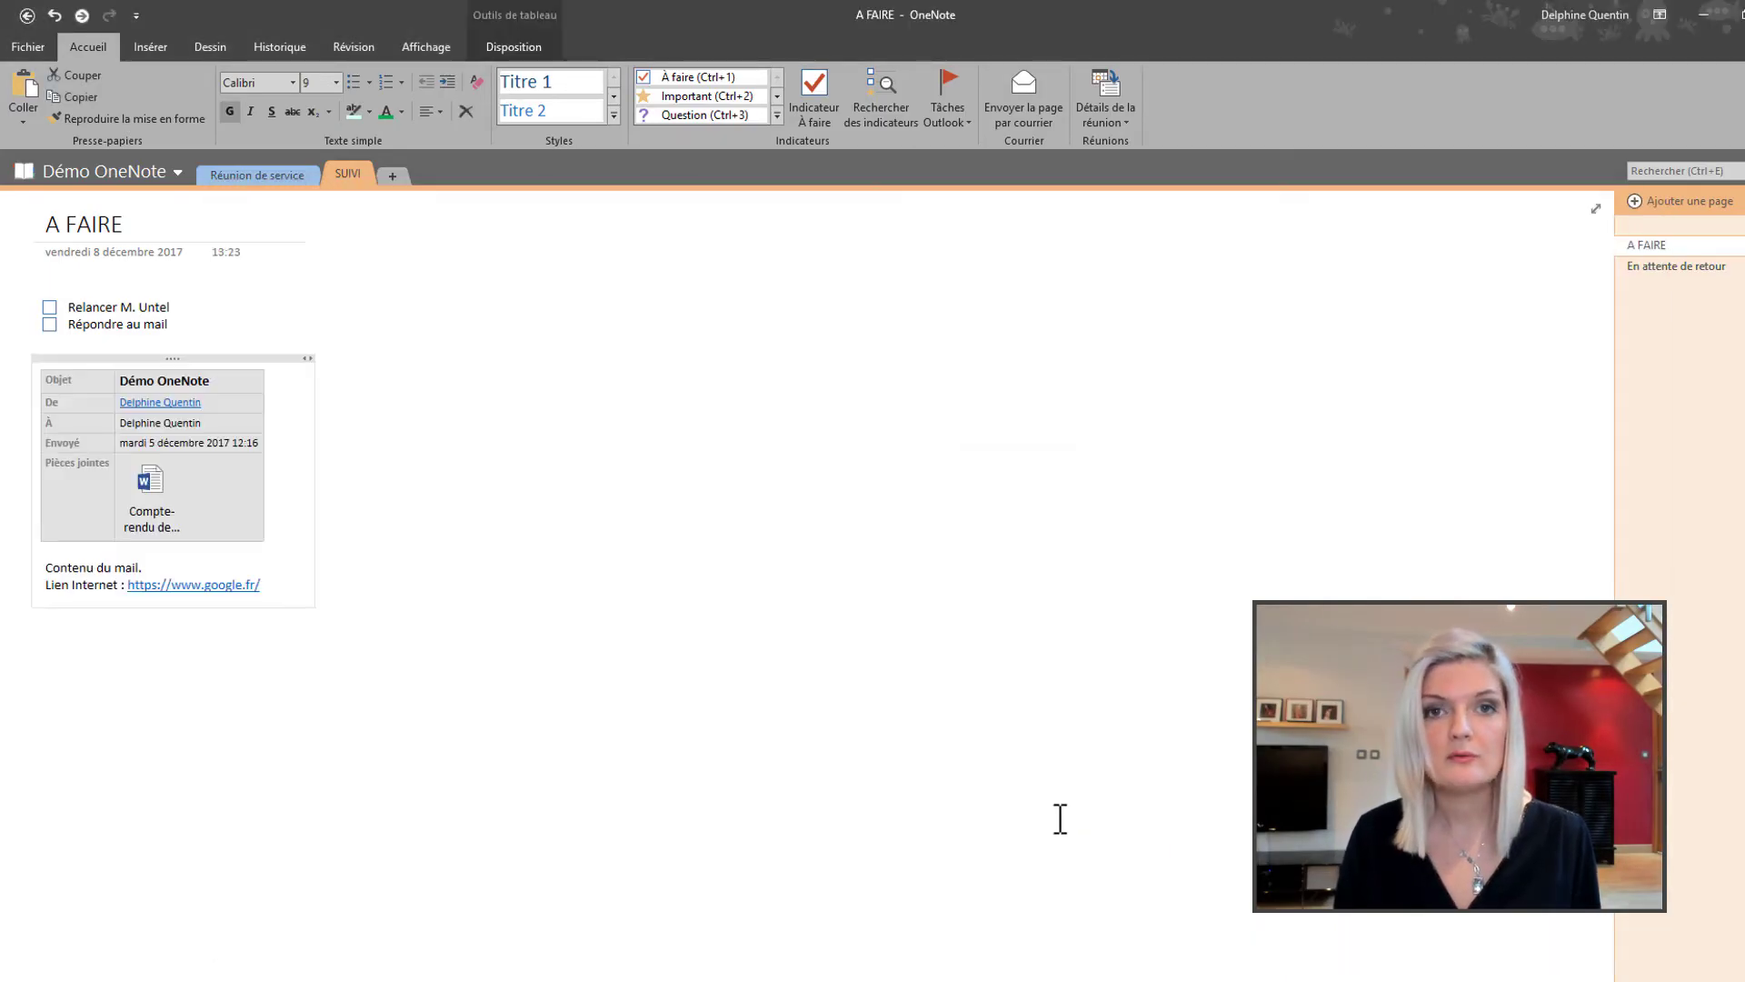
left_click_drag(246, 356, 569, 269)
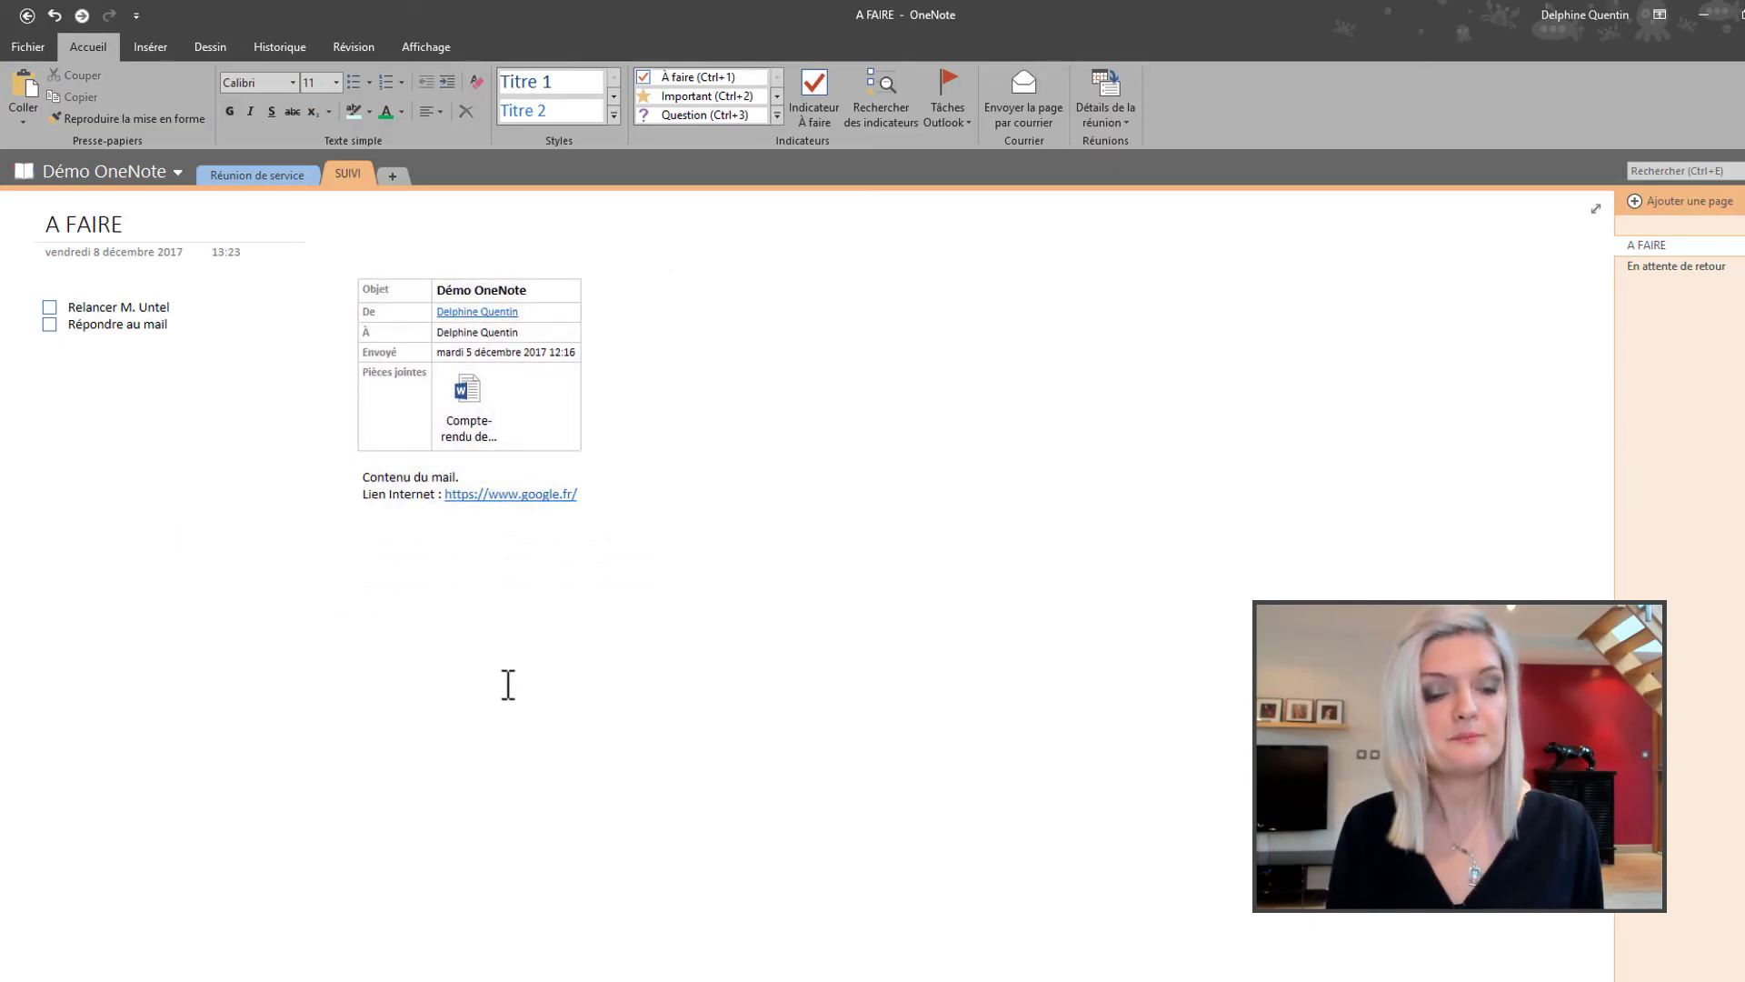
left_click(507, 688)
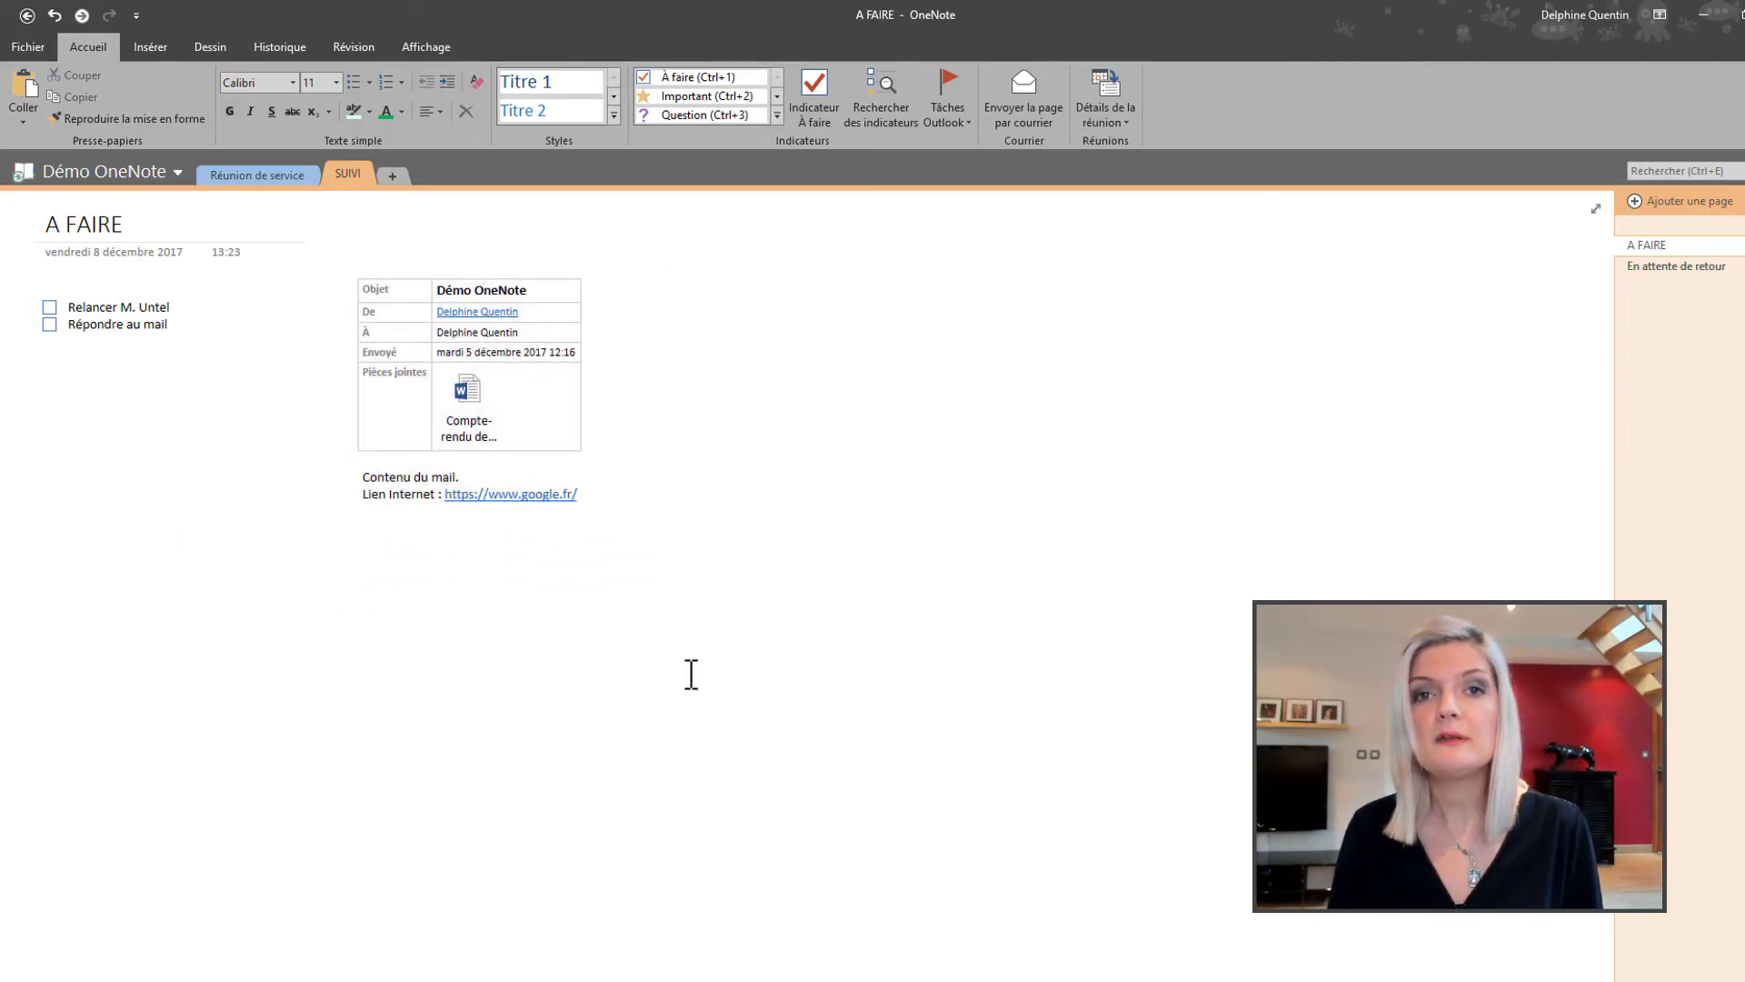